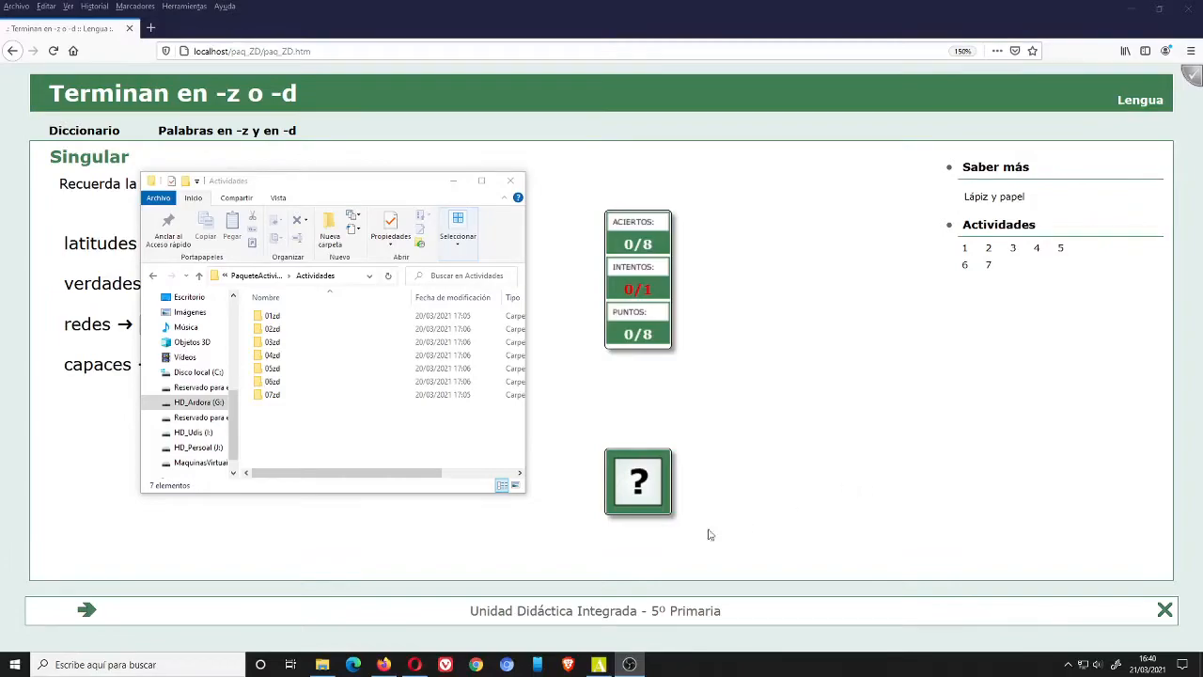
Switch to Ardora and compare the 01zd activity's file name prefix and Actividades destination with the 01zd folder in the file explorer.
left_click(599, 664)
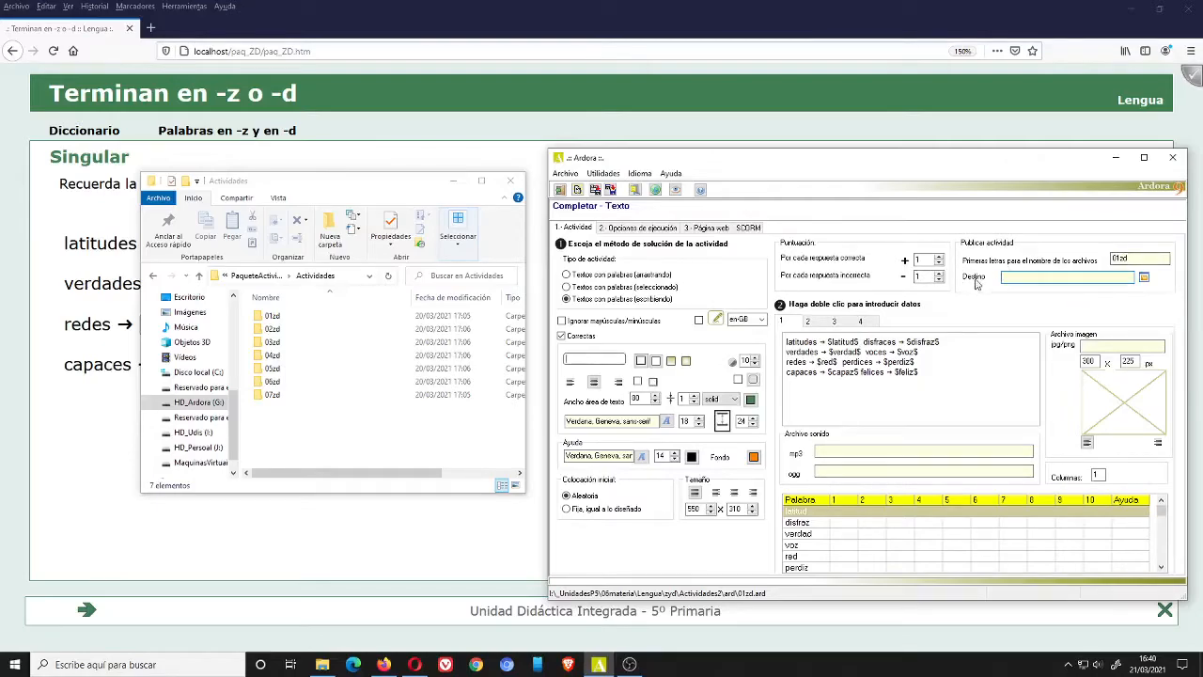
double_click(1120, 258)
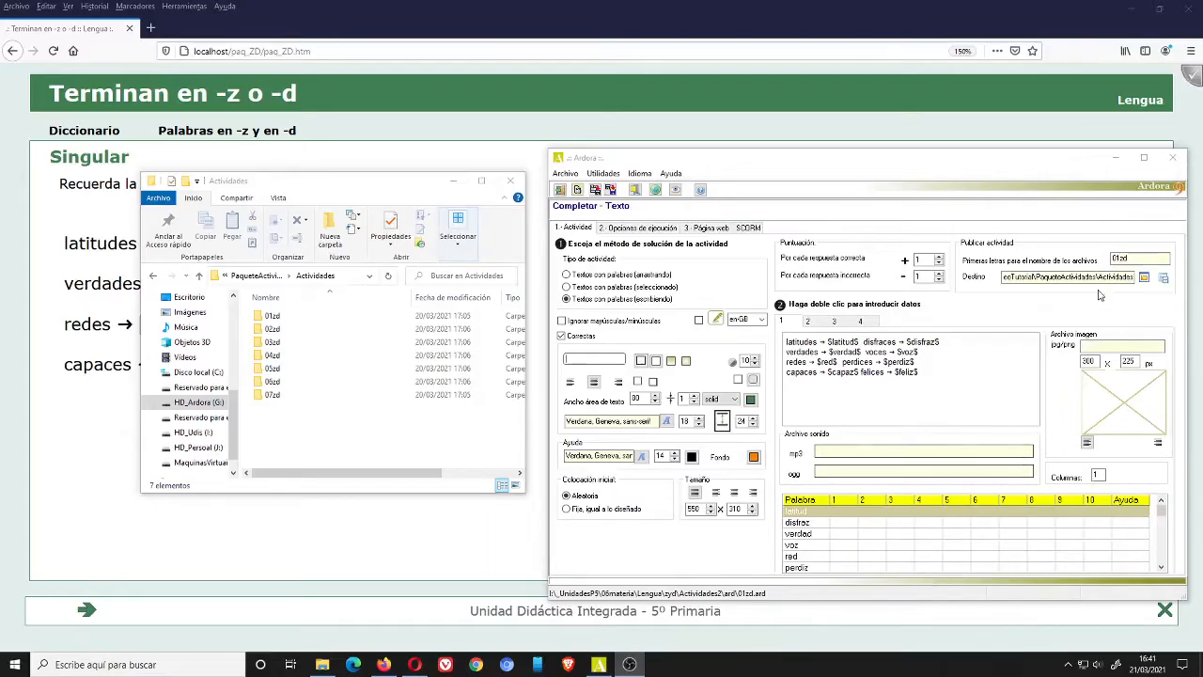
left_click_drag(1099, 278, 1133, 277)
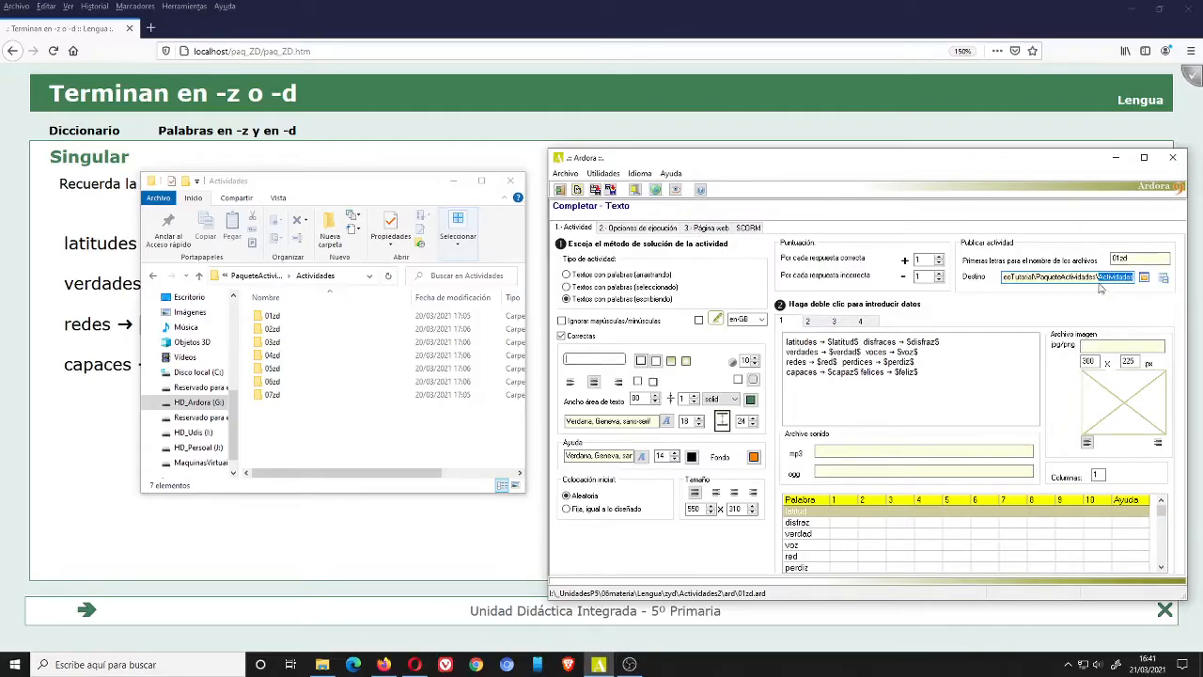
double_click(1113, 258)
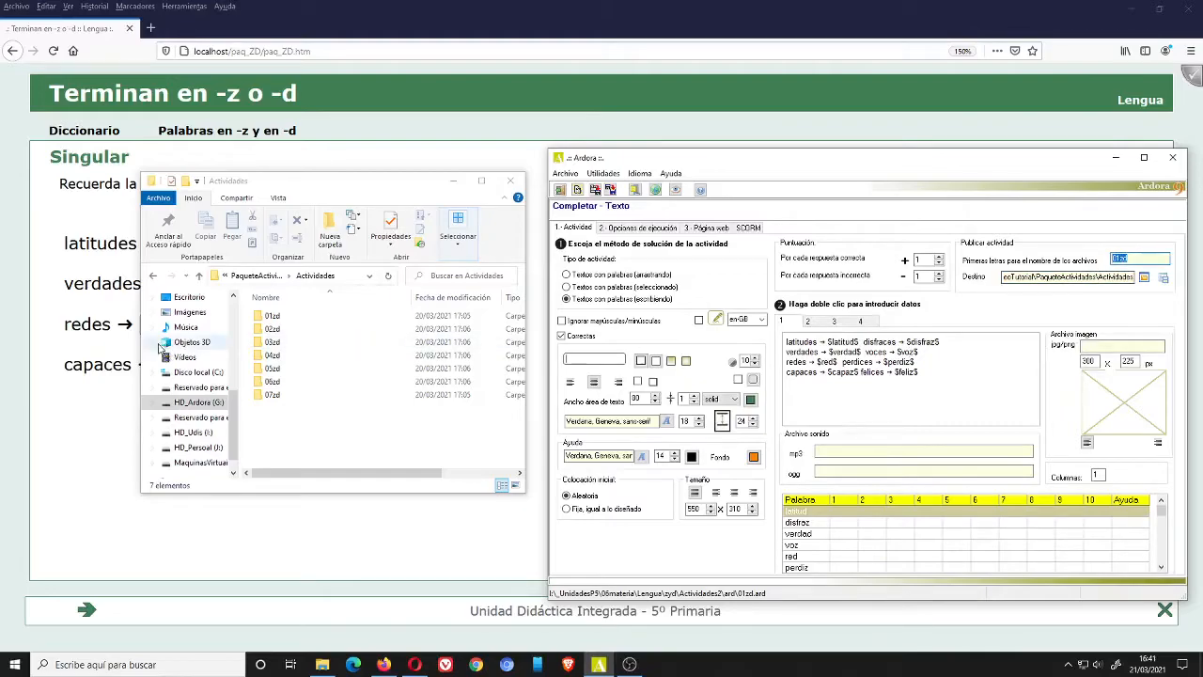
left_click(273, 316)
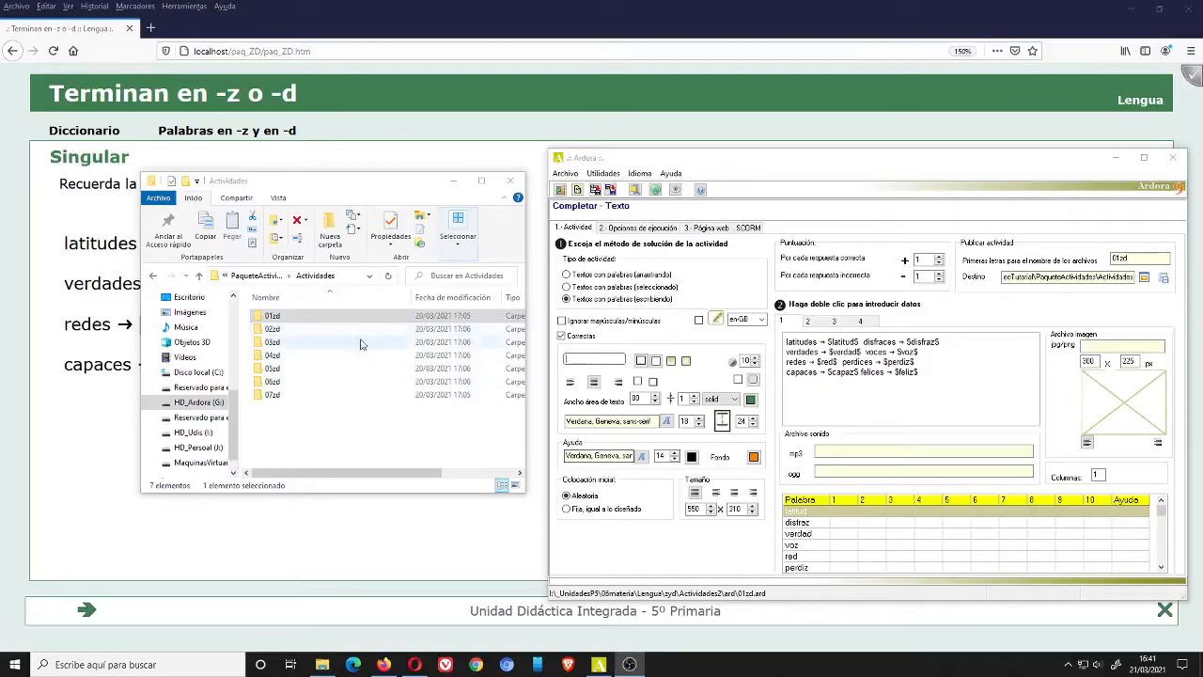
left_click(267, 319)
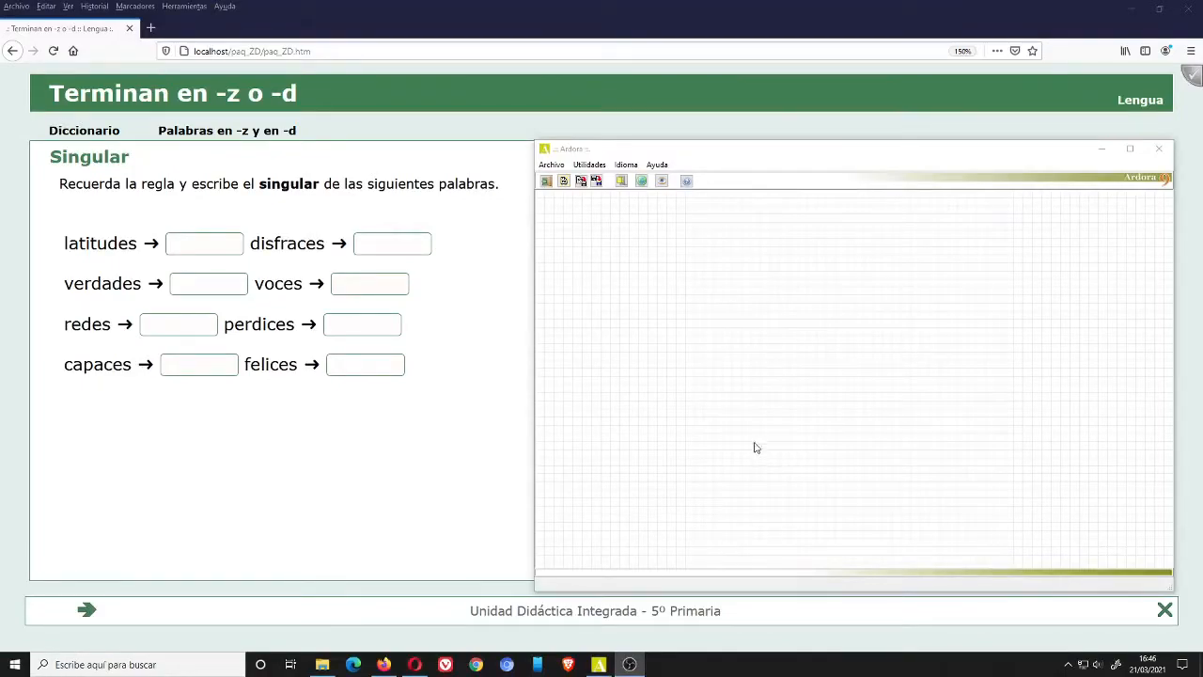
Start a new Ardora activity package and open the entry form for its first activities.
left_click(590, 165)
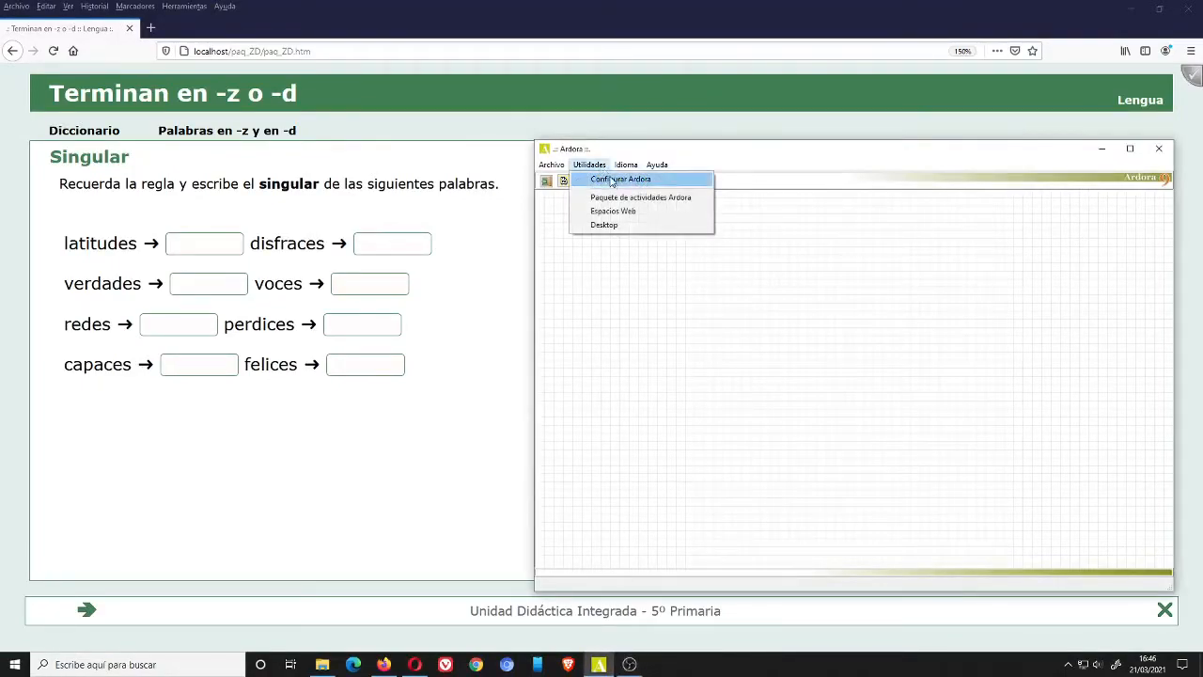
left_click(697, 200)
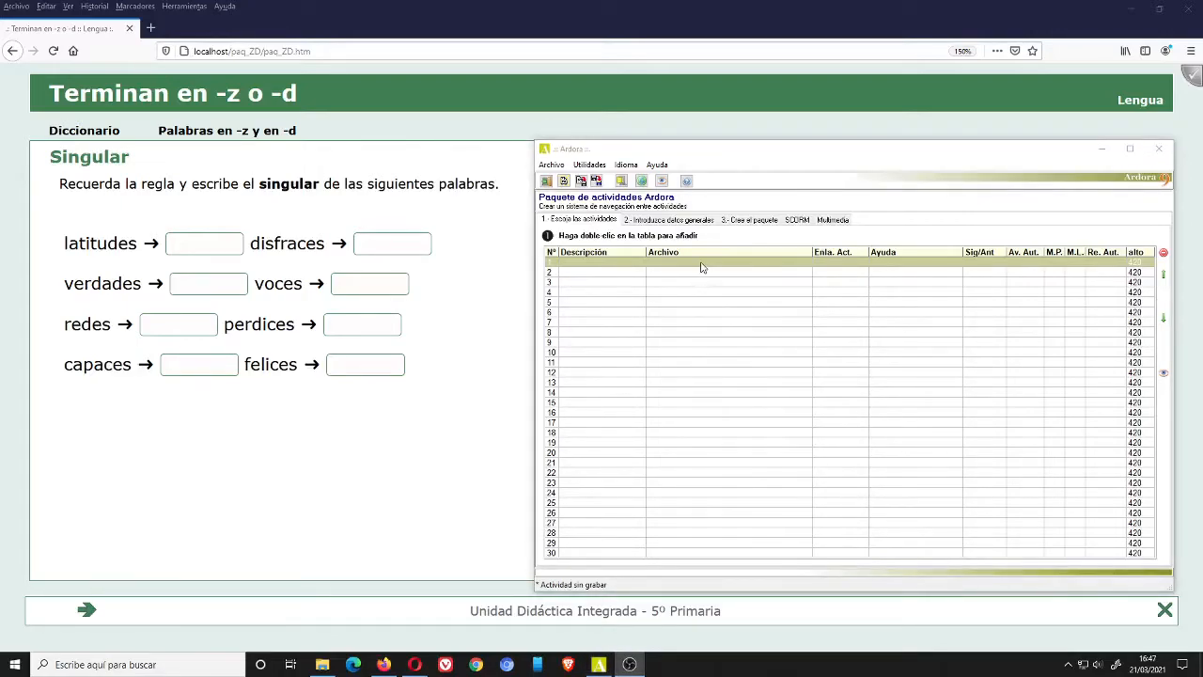
left_click(701, 268)
double_click(833, 351)
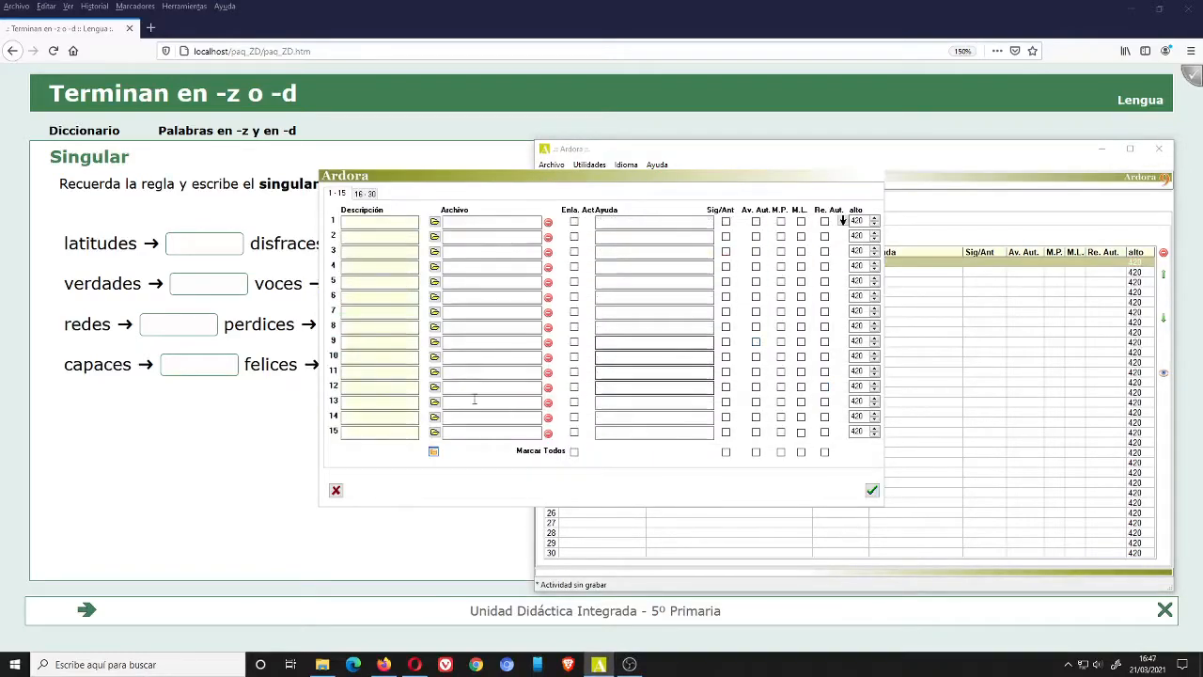
left_click_drag(639, 173, 892, 211)
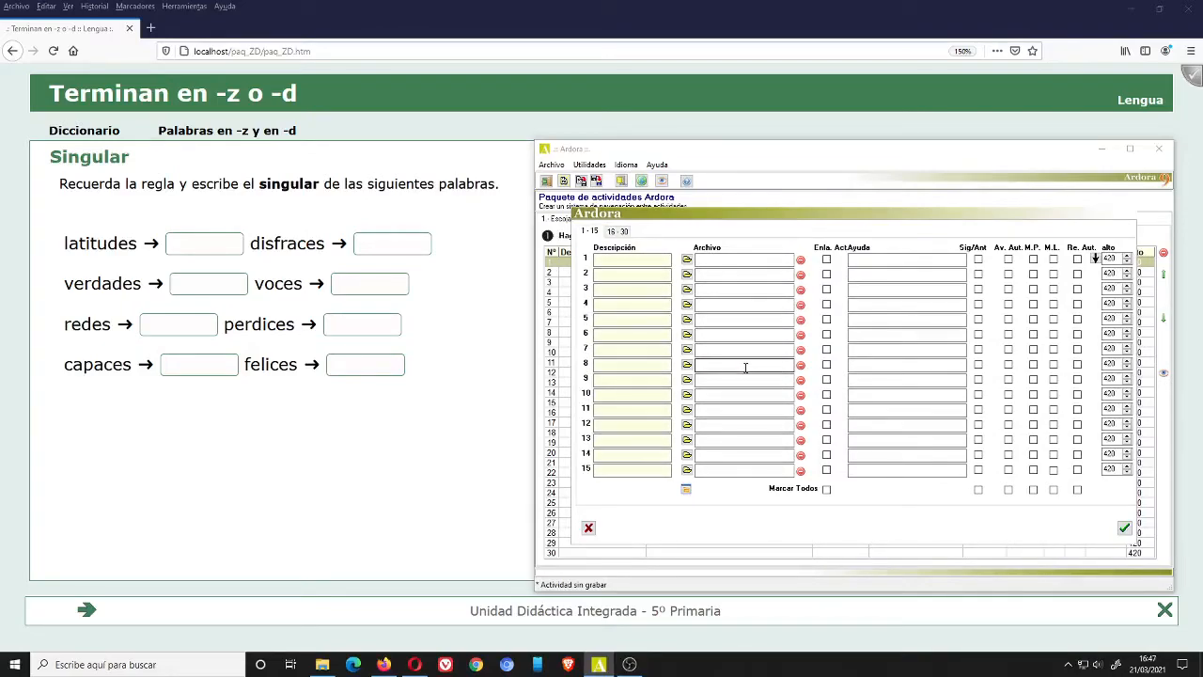
Load 01zd.htm from the 01zd folder as the first activity and describe it as "Singular".
left_click(687, 262)
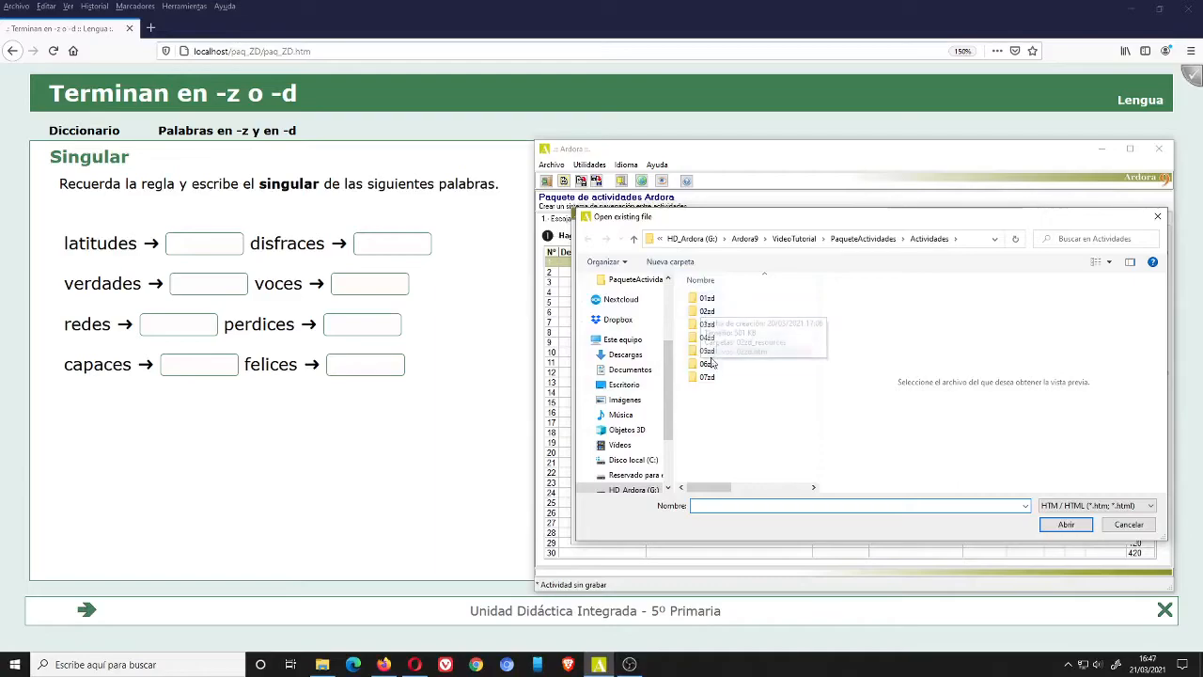
double_click(710, 299)
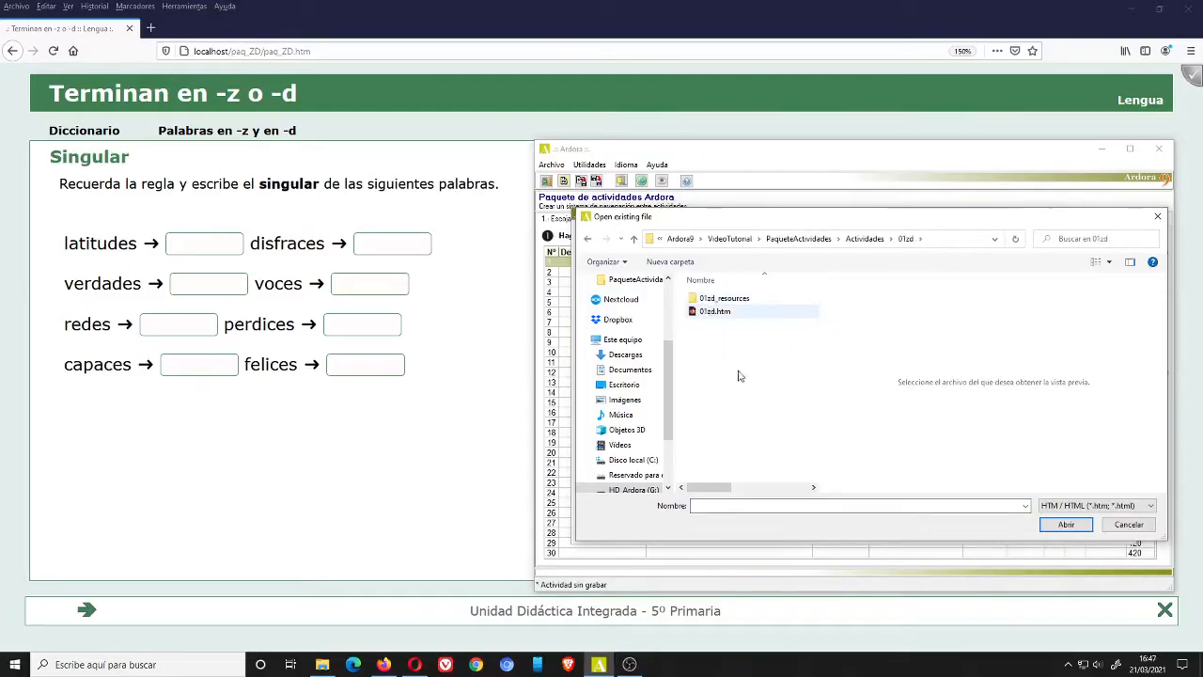
left_click(710, 313)
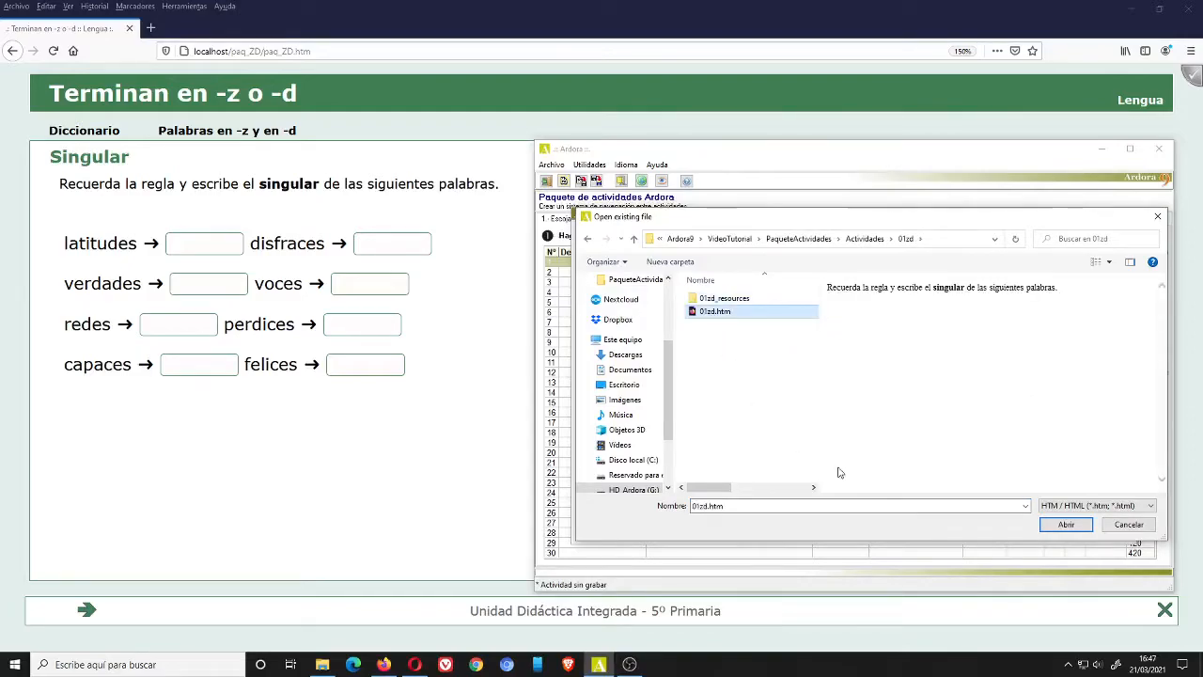
left_click(1064, 524)
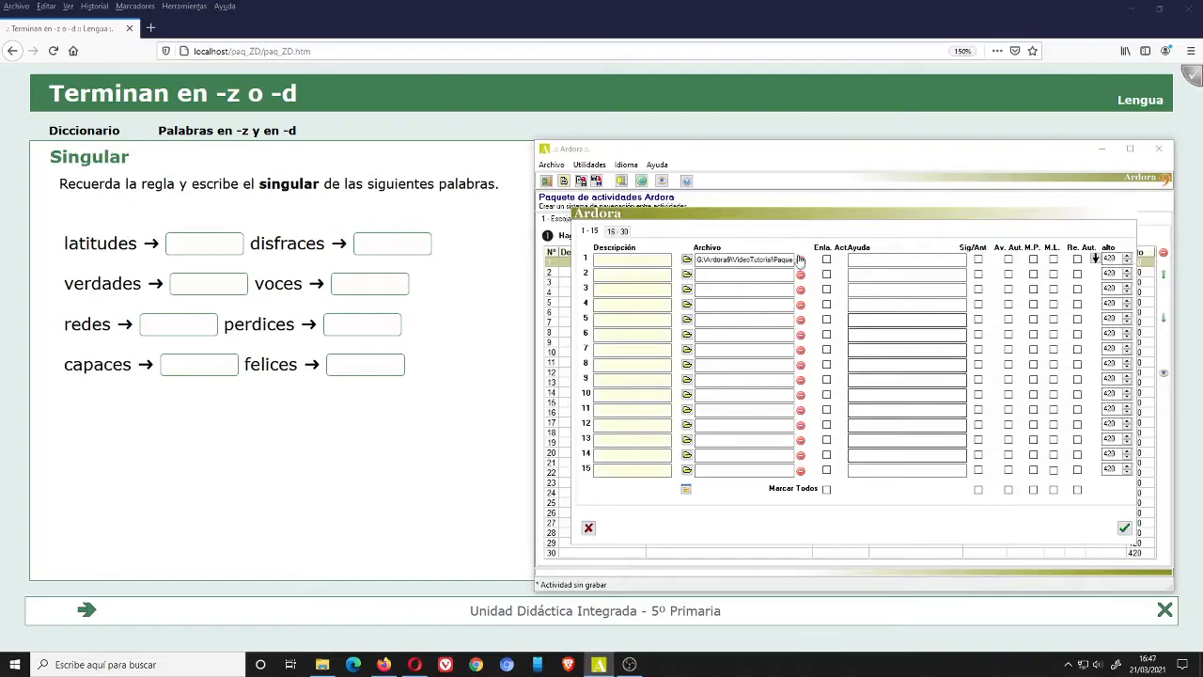
left_click(616, 259)
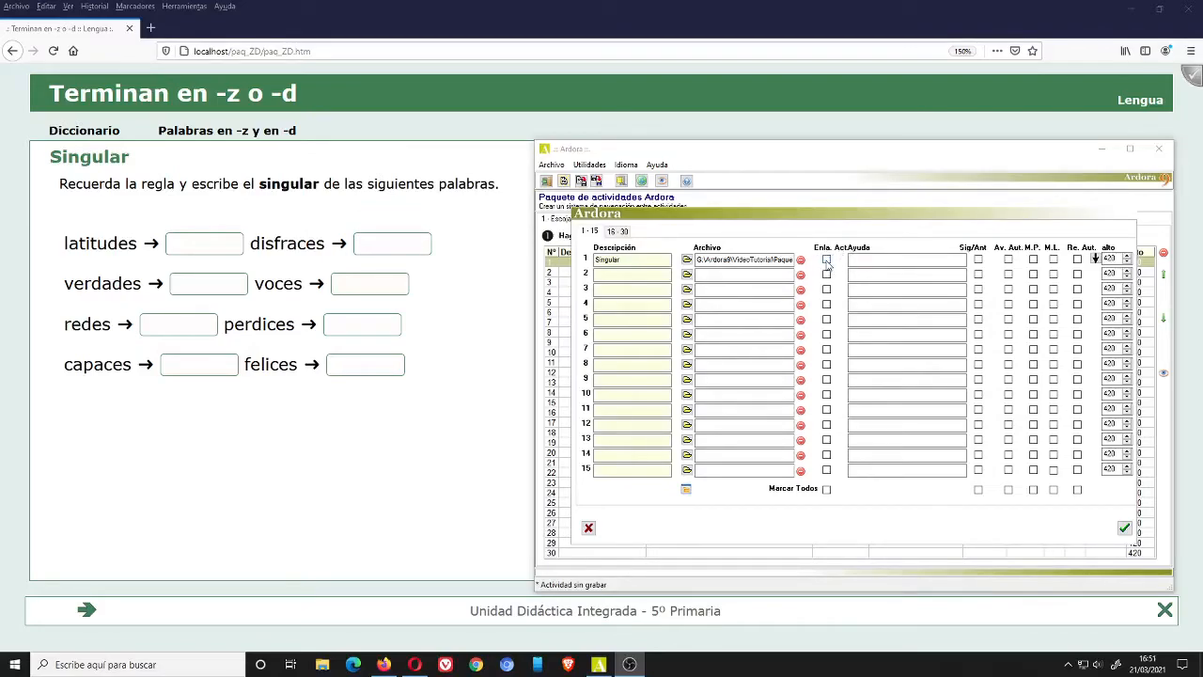
Check the numbered activity links on the sample web page, and enable Enla. Act and Sig/Ant for the Singular activity.
left_click(829, 120)
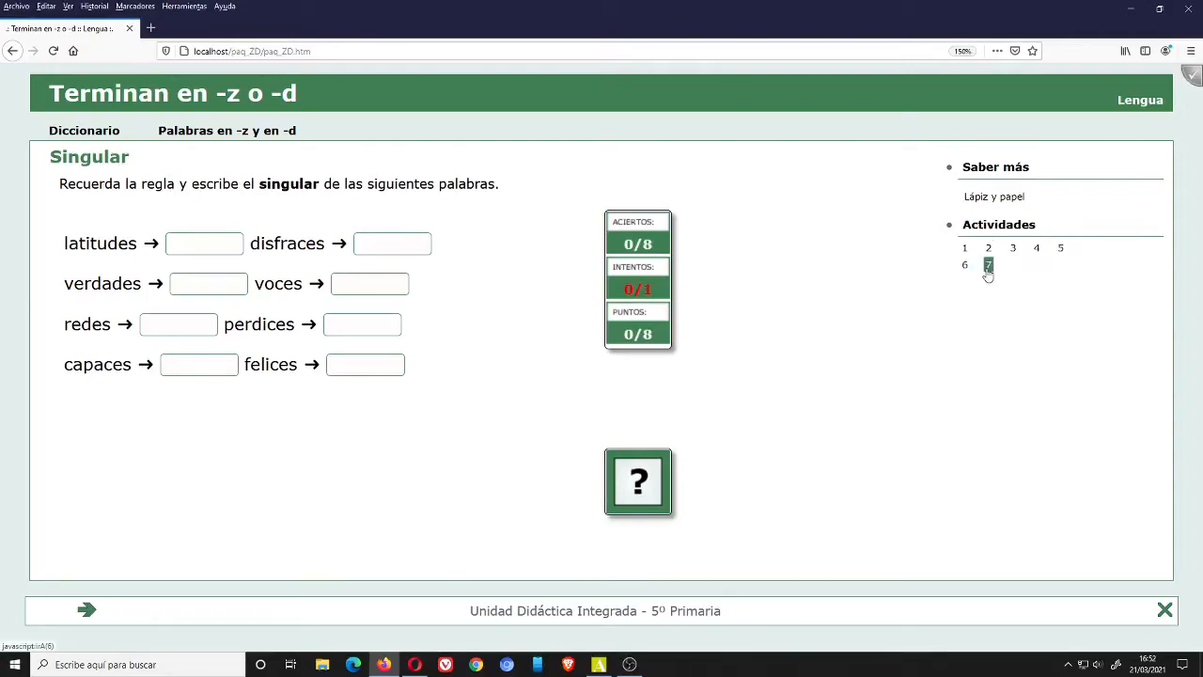
left_click(598, 665)
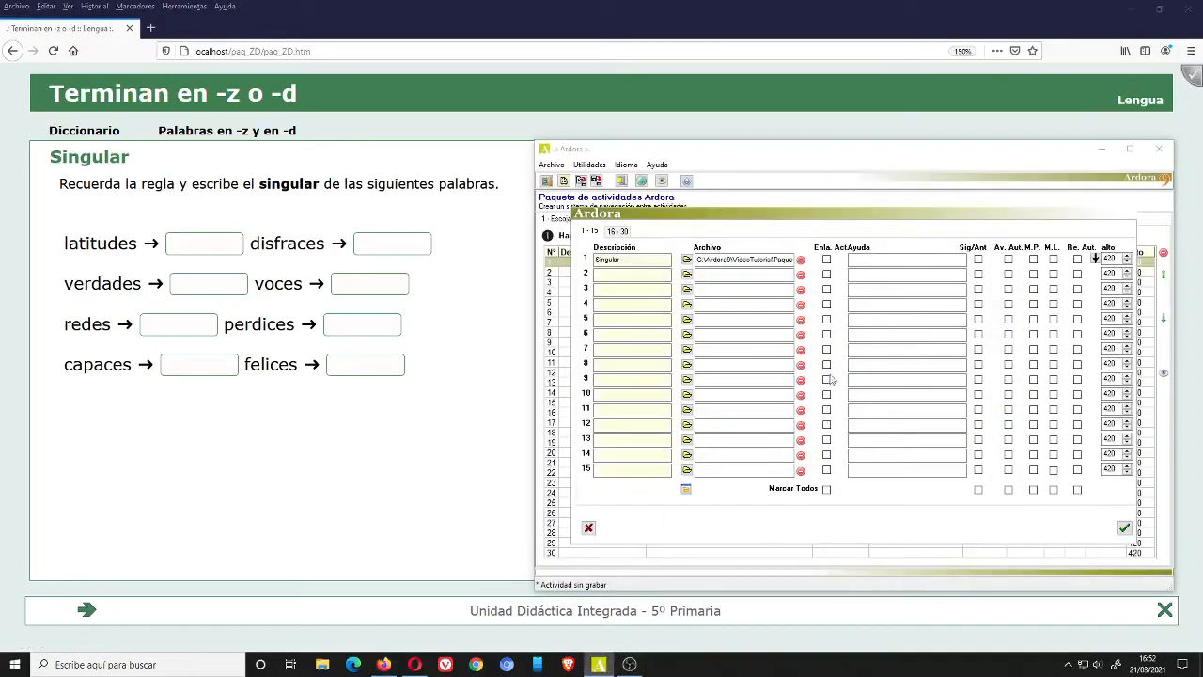
left_click(826, 259)
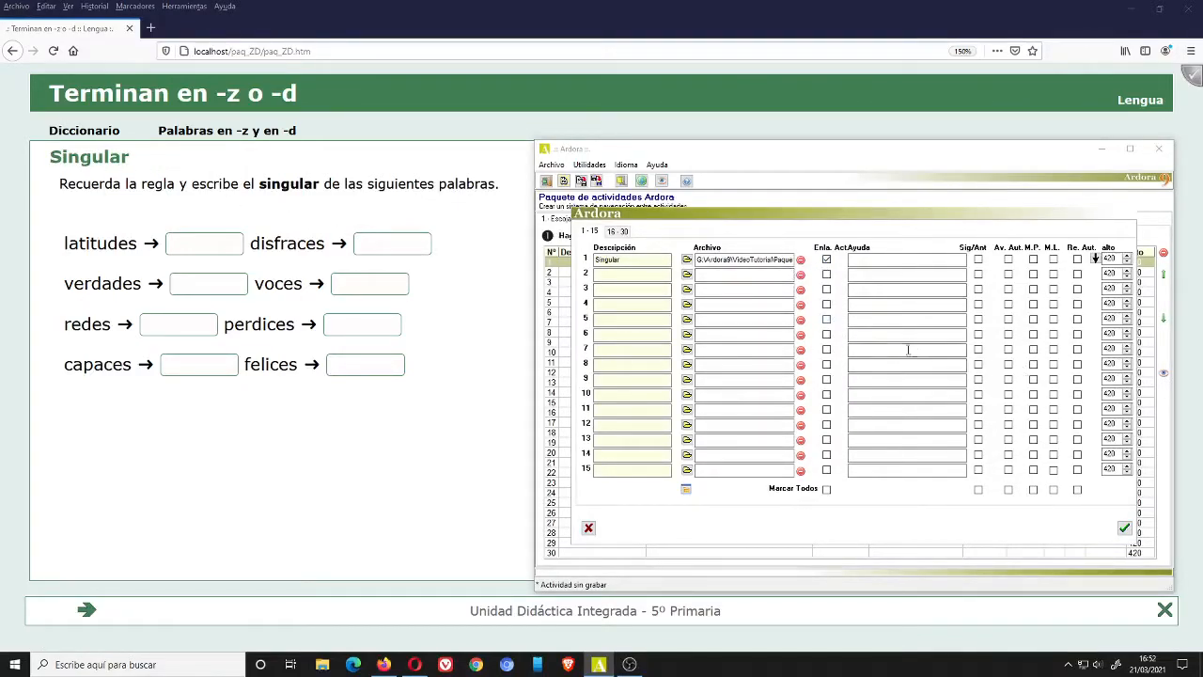
left_click(888, 261)
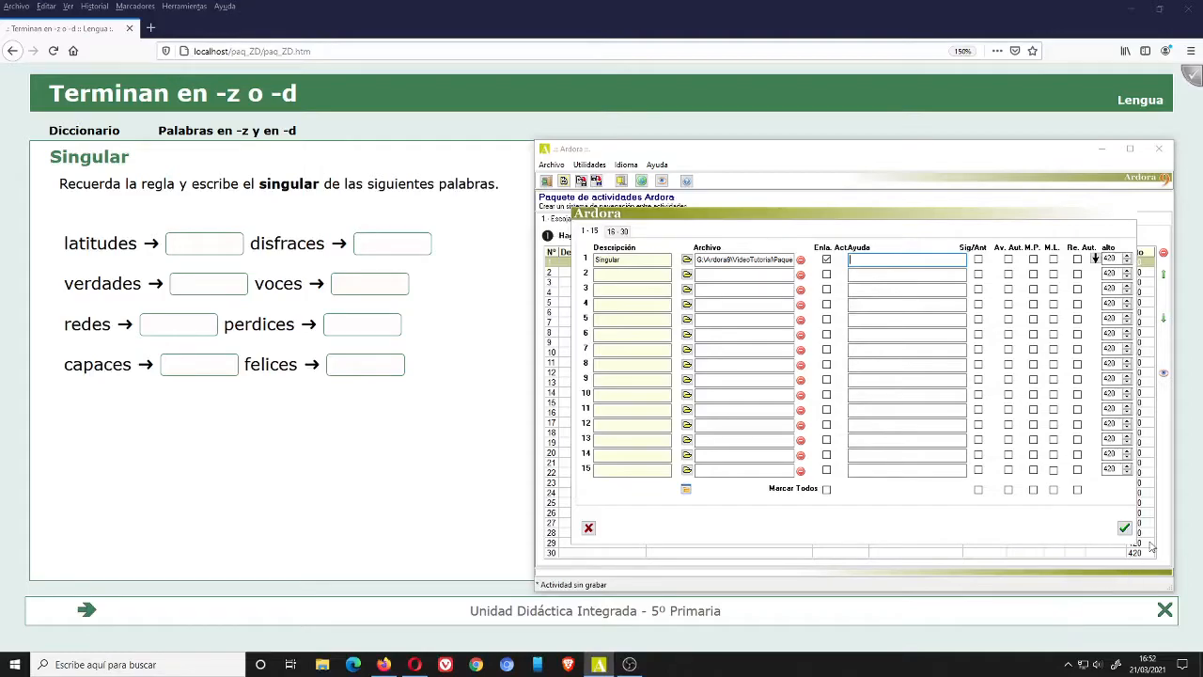
left_click(977, 260)
left_click(978, 259)
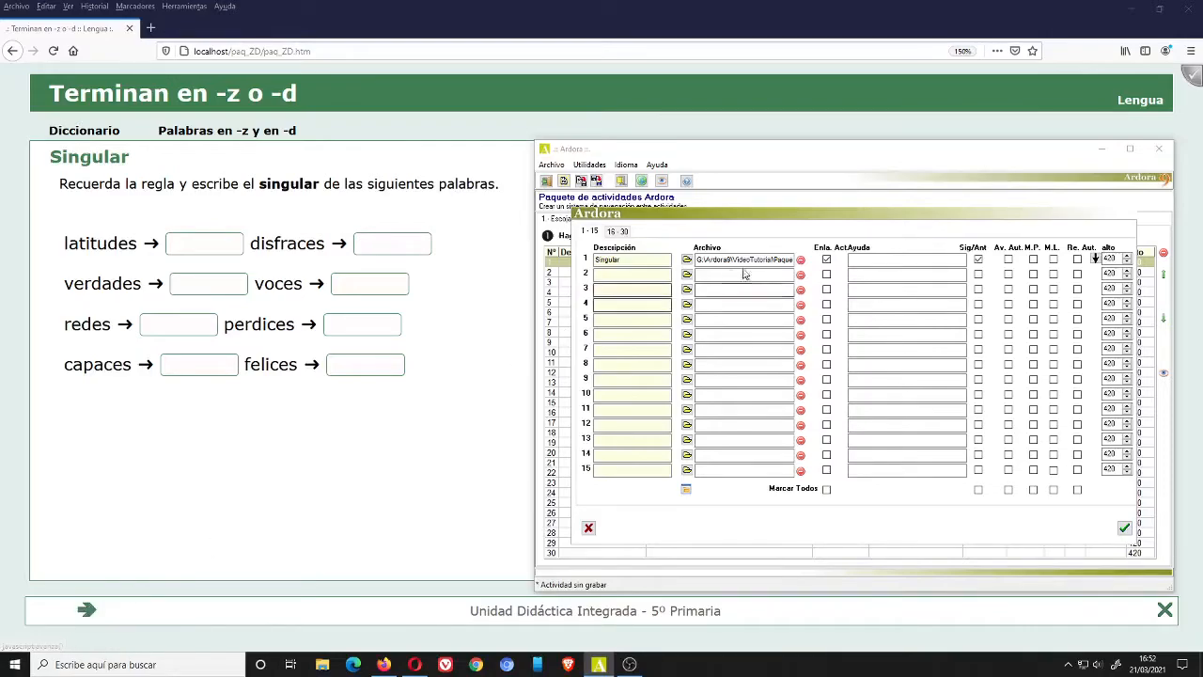
Enable Av. Aut., M.P., M.L. and Re. Aut. for the Singular activity.
left_click(1008, 262)
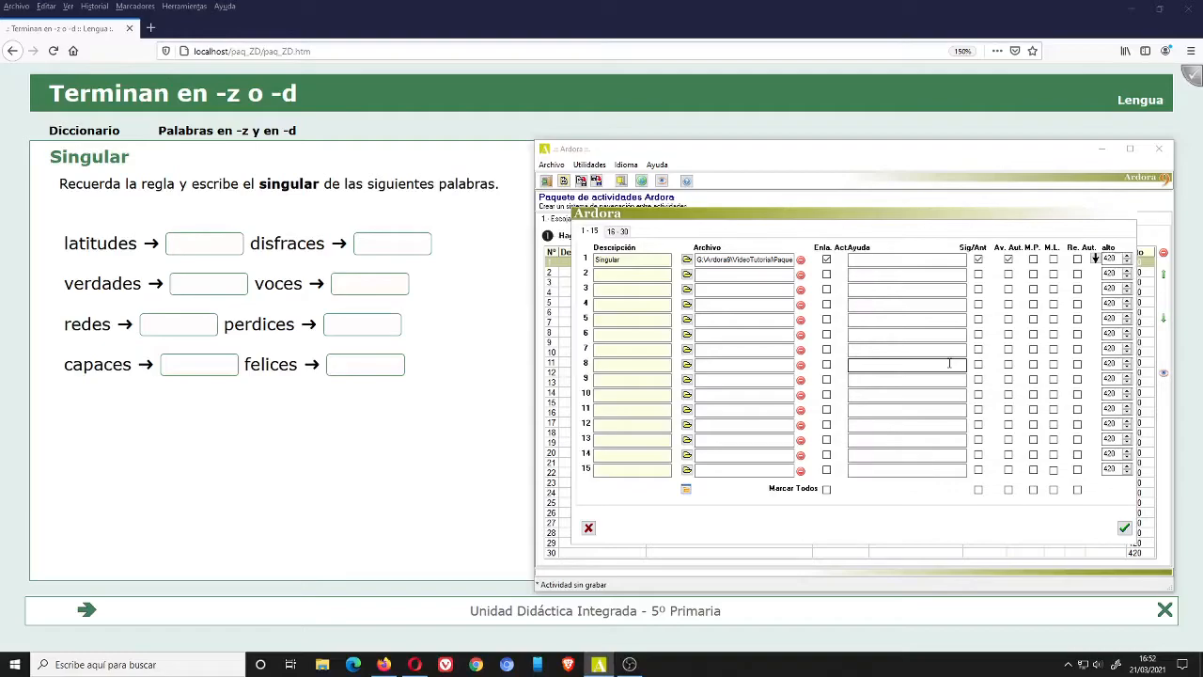
left_click(1033, 258)
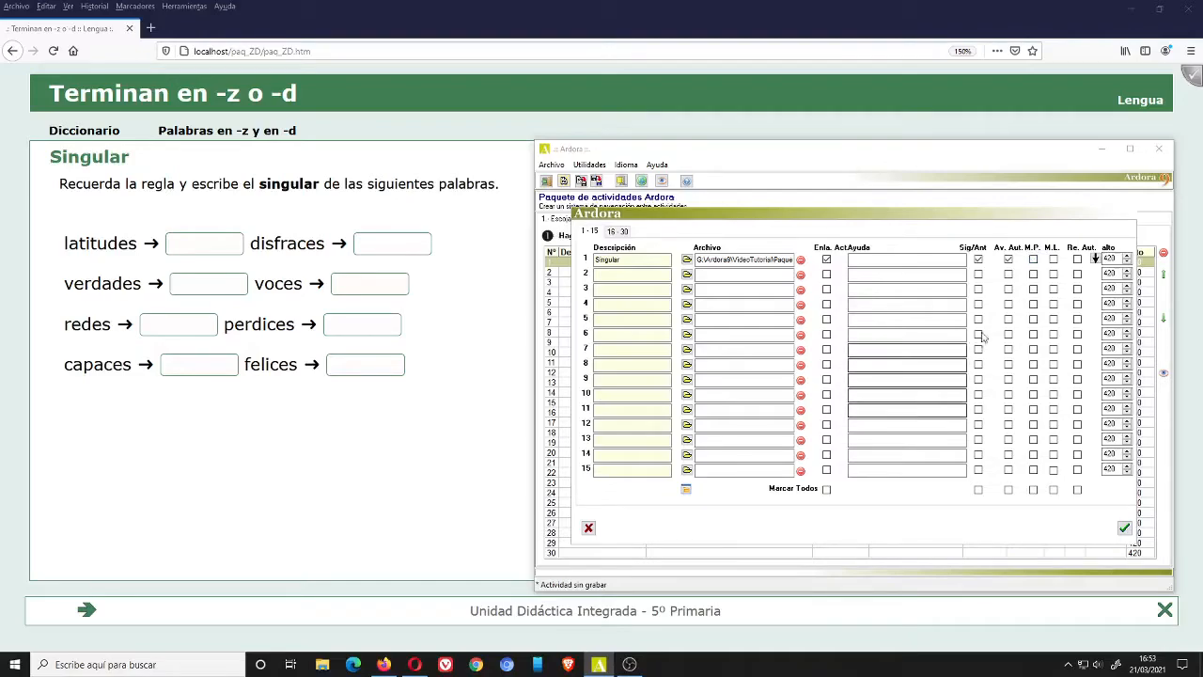
left_click(1033, 259)
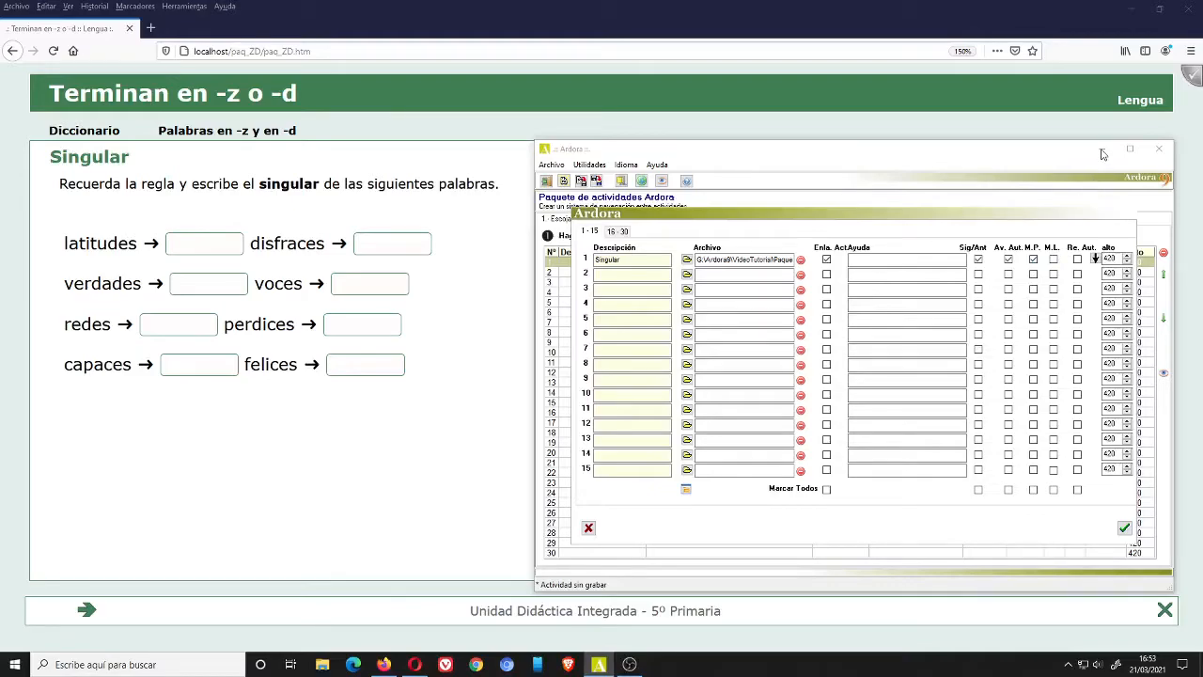
left_click(902, 111)
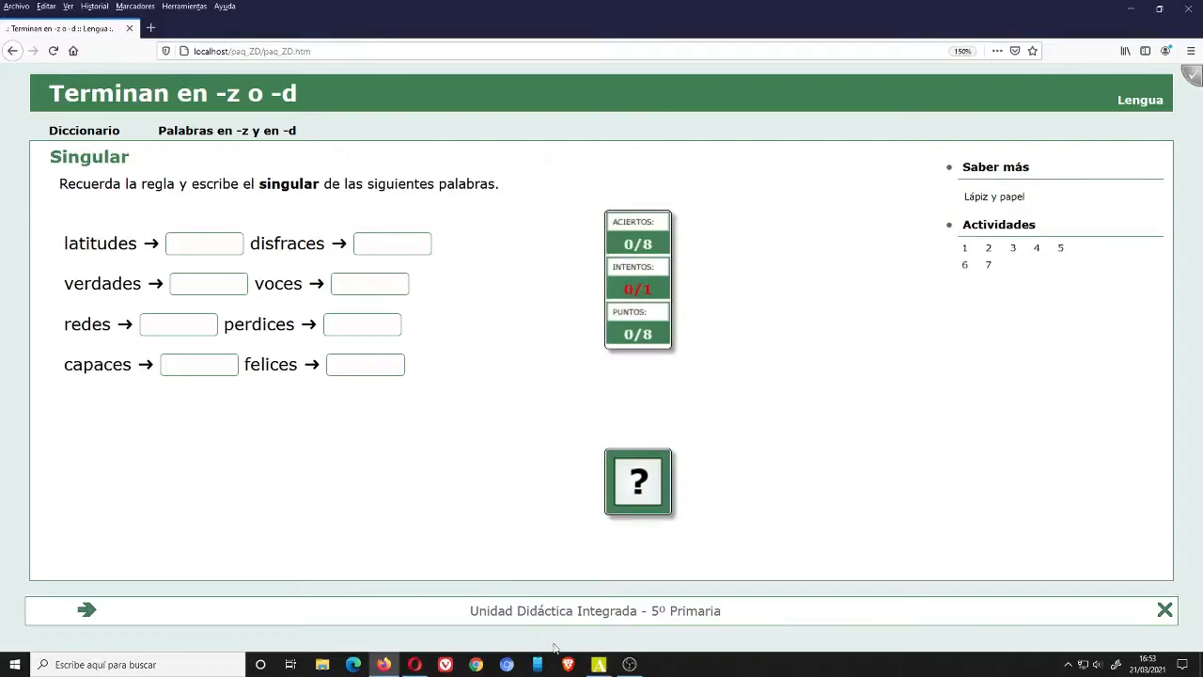
left_click(599, 664)
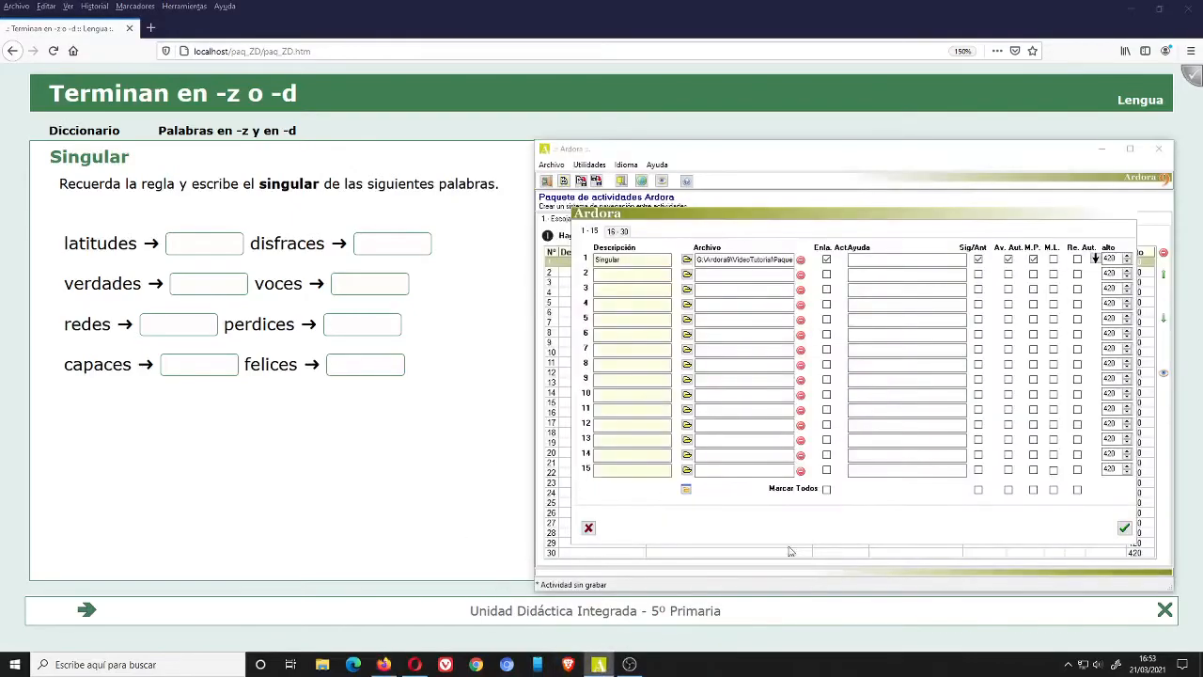
left_click(1054, 262)
left_click(1077, 261)
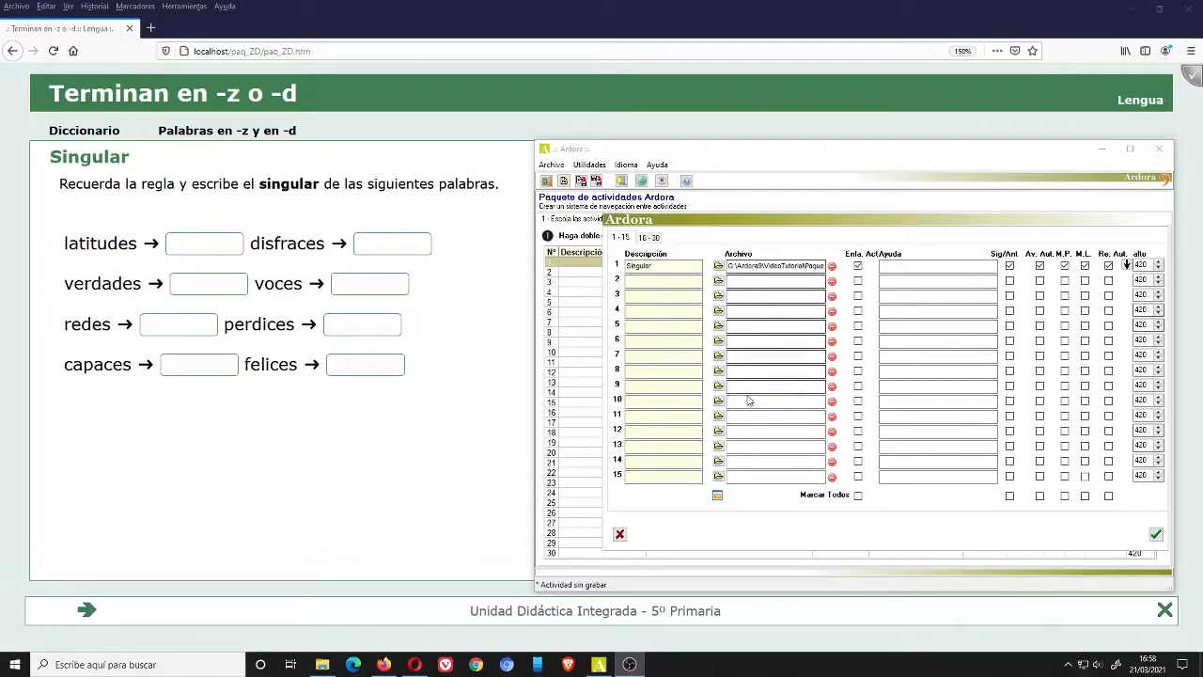
Remove the Singular activity's file and add all activities contained in the PaqueteActividades\Actividades folder at once.
left_click(831, 266)
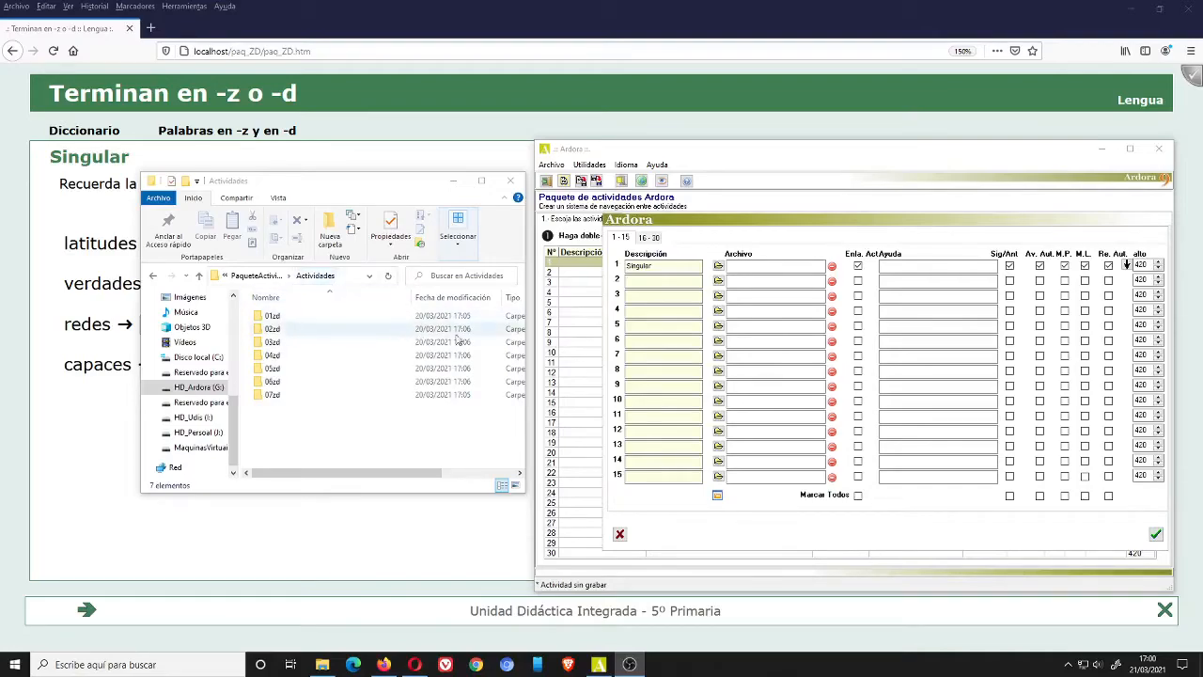
left_click(717, 497)
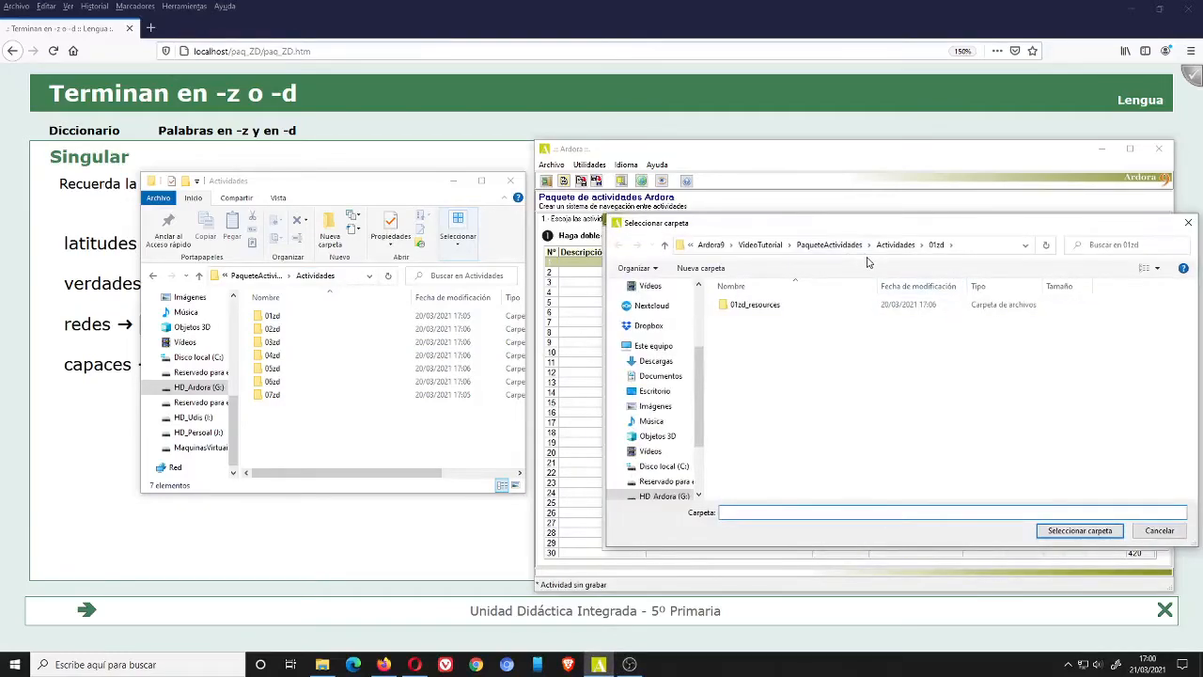
left_click(898, 246)
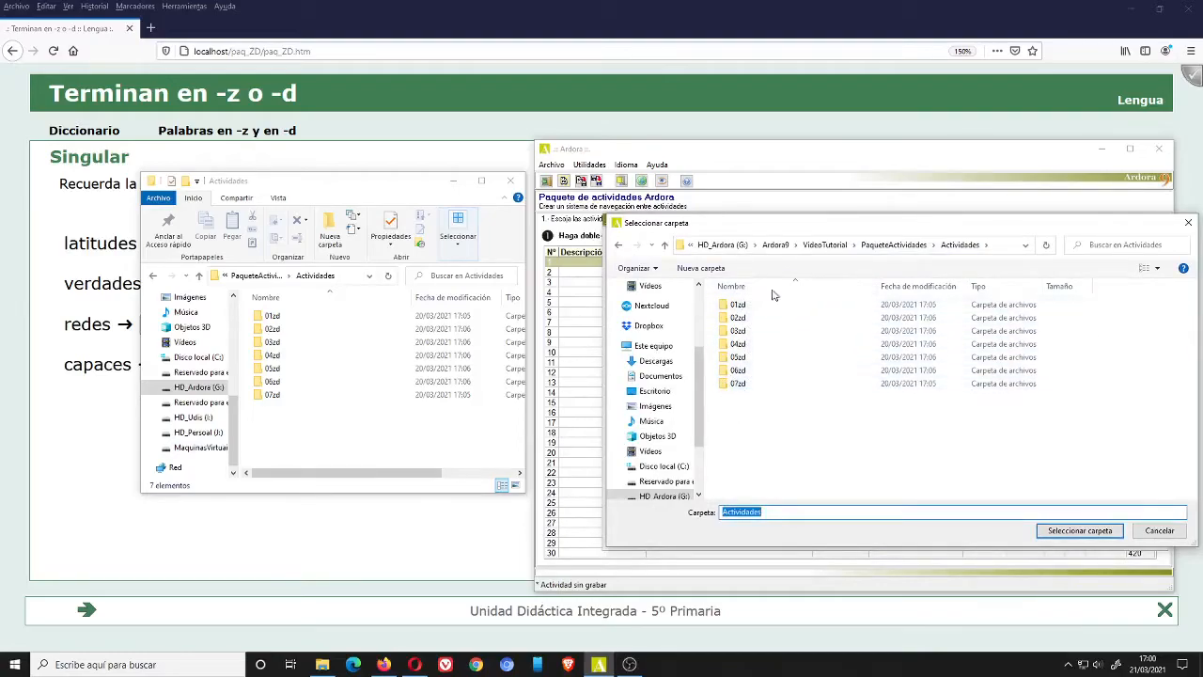
left_click(1080, 532)
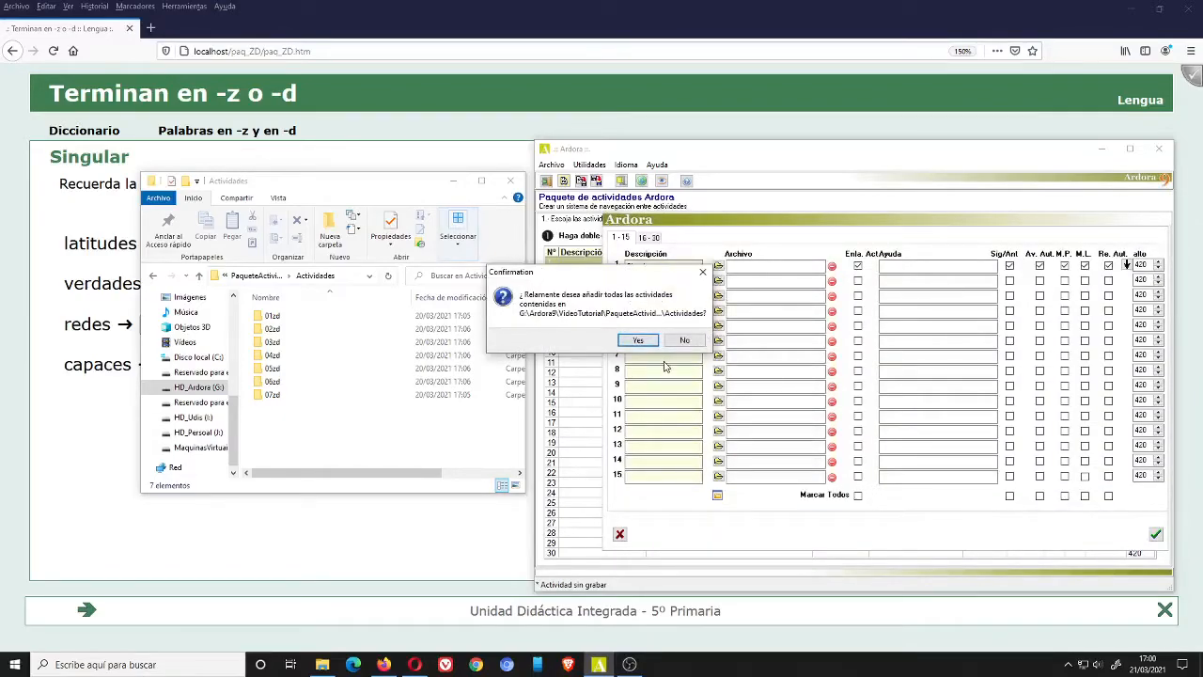
left_click(649, 341)
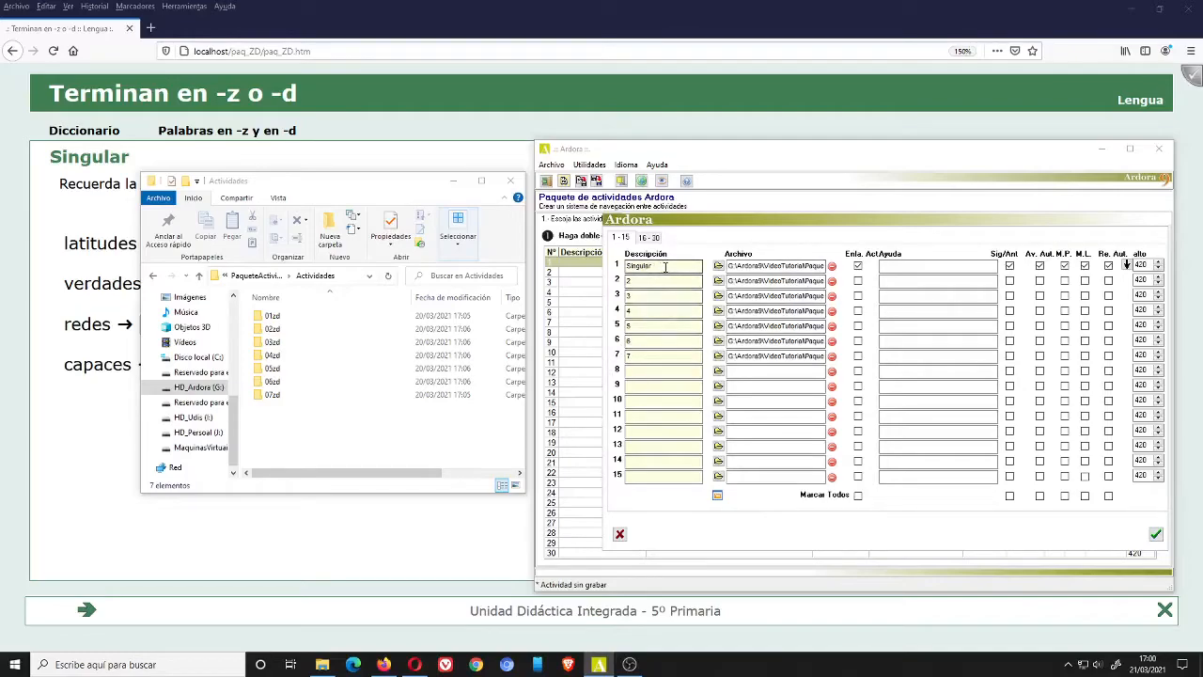
Review the activity descriptions down to row 7, and enable Enla. Act and Sig/Ant for all rows.
left_click_drag(664, 266, 621, 357)
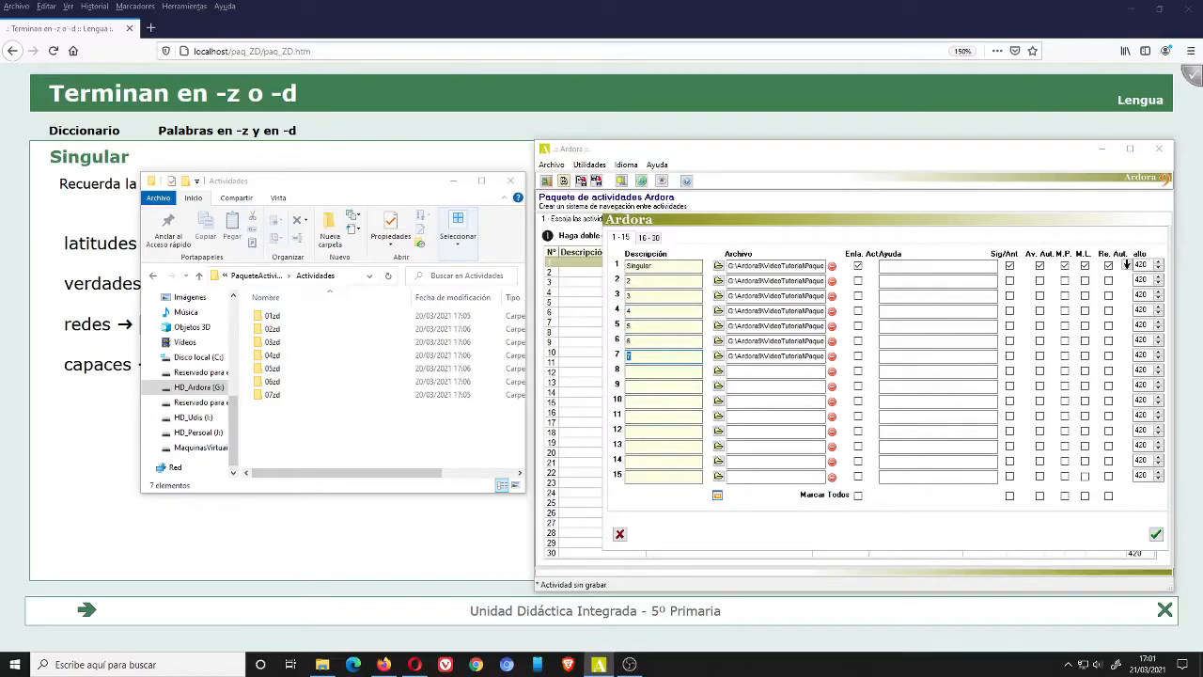
key("alt+Tab")
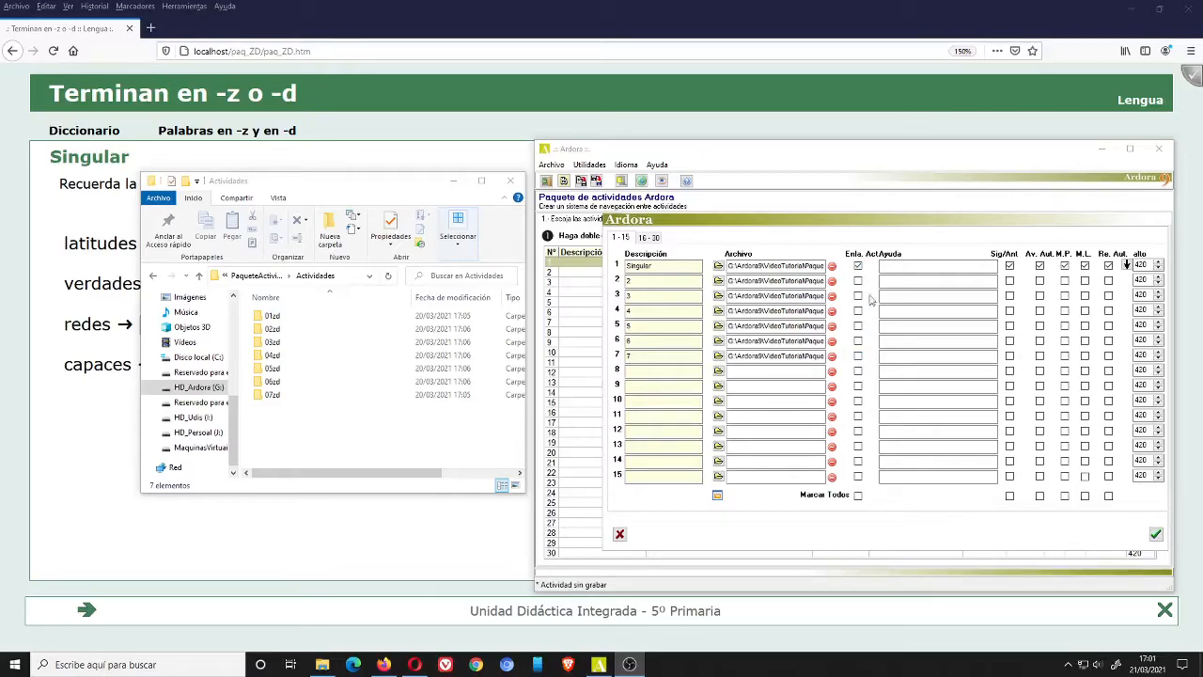
left_click(858, 495)
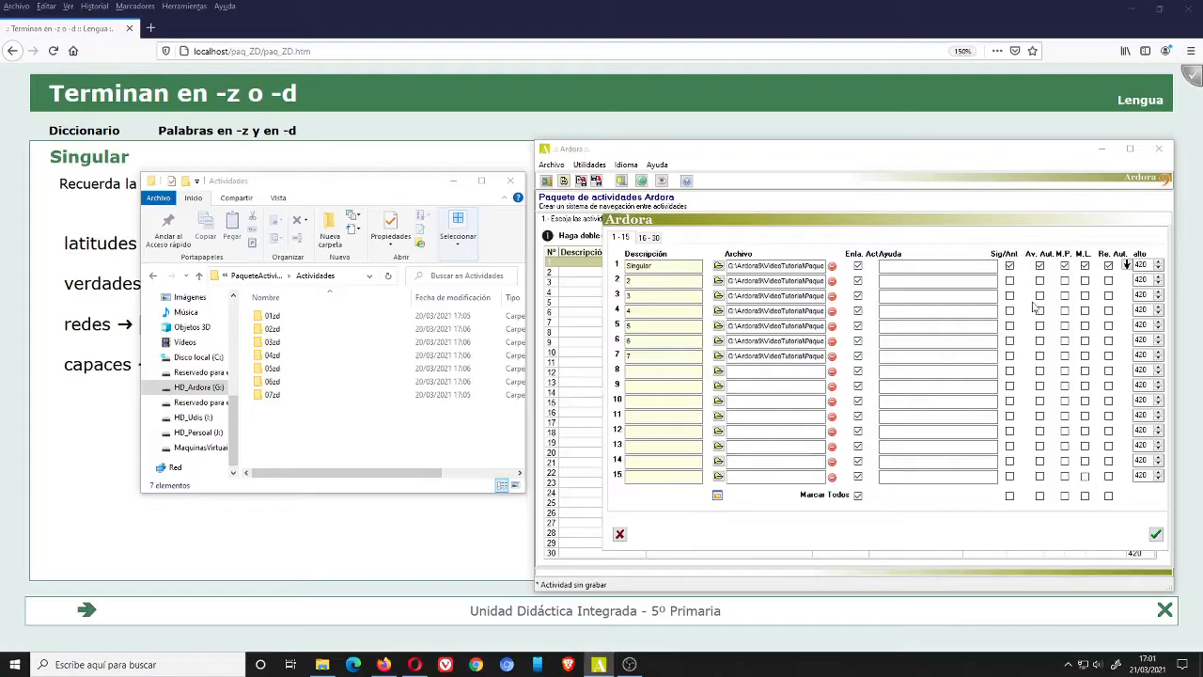
left_click(1010, 495)
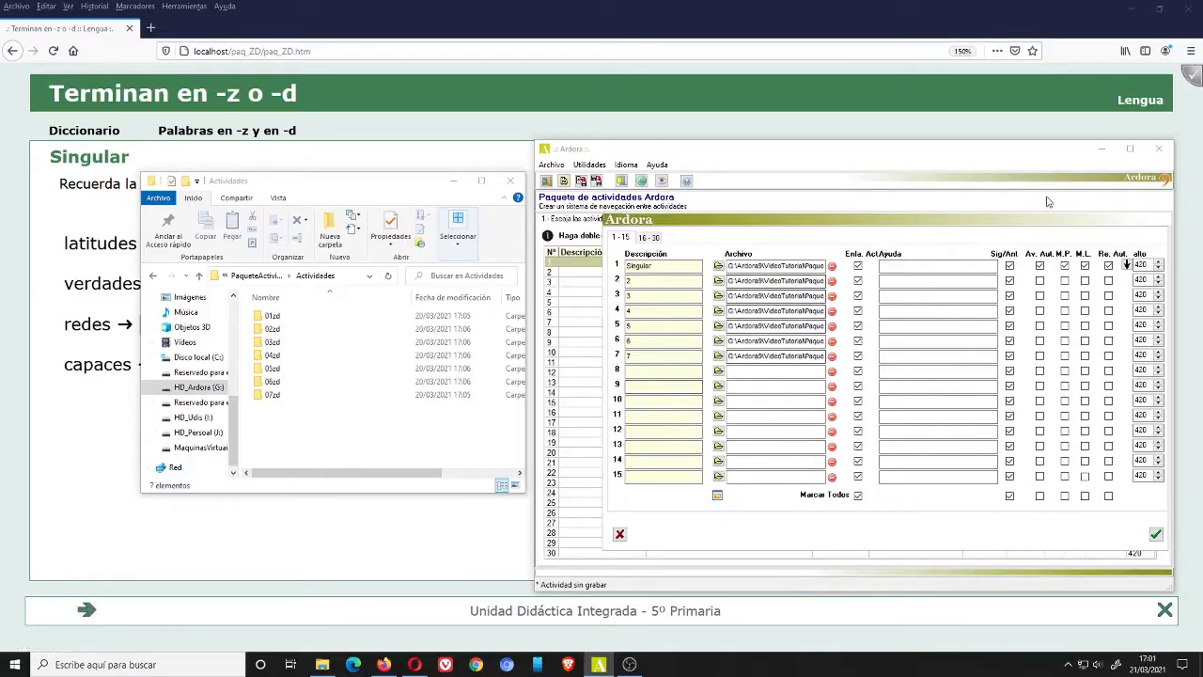
Enable Av. Aut., M.P., M.L. and Re. Aut. for all rows and accept the activity list.
left_click(1040, 500)
left_click(1065, 496)
left_click(1086, 498)
left_click(1110, 498)
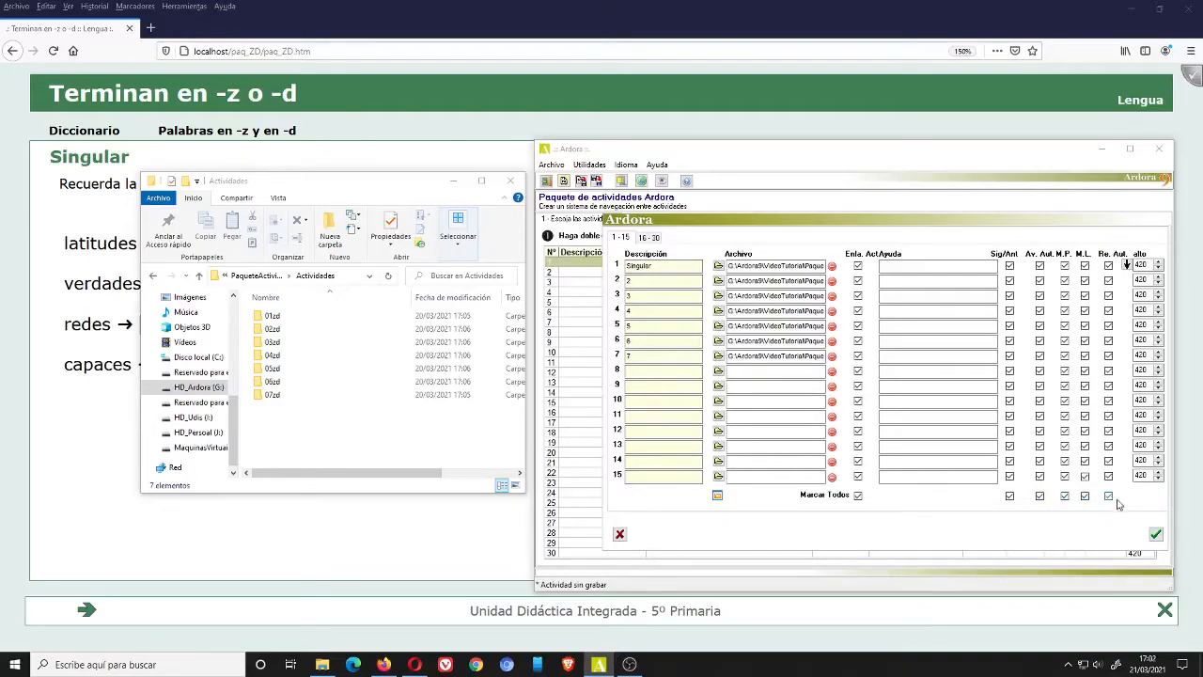
left_click(1156, 535)
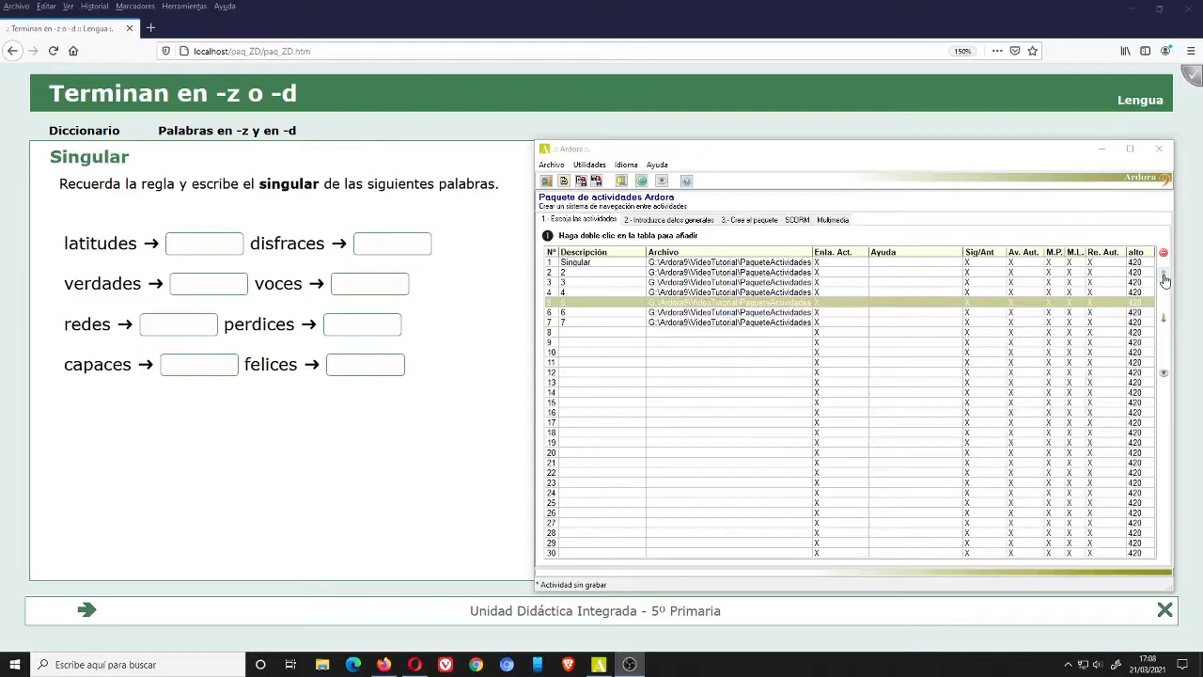
Preview activity 6 in the browser, close its preview and return to the Ardora package.
left_click(758, 313)
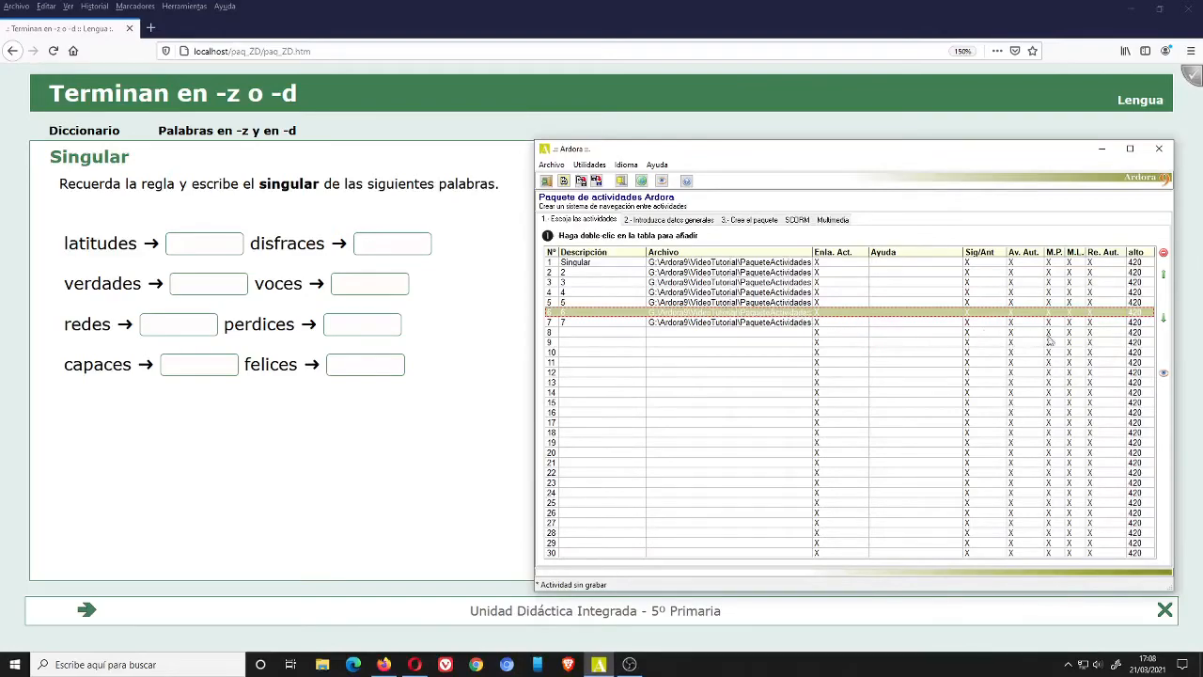
left_click(1164, 377)
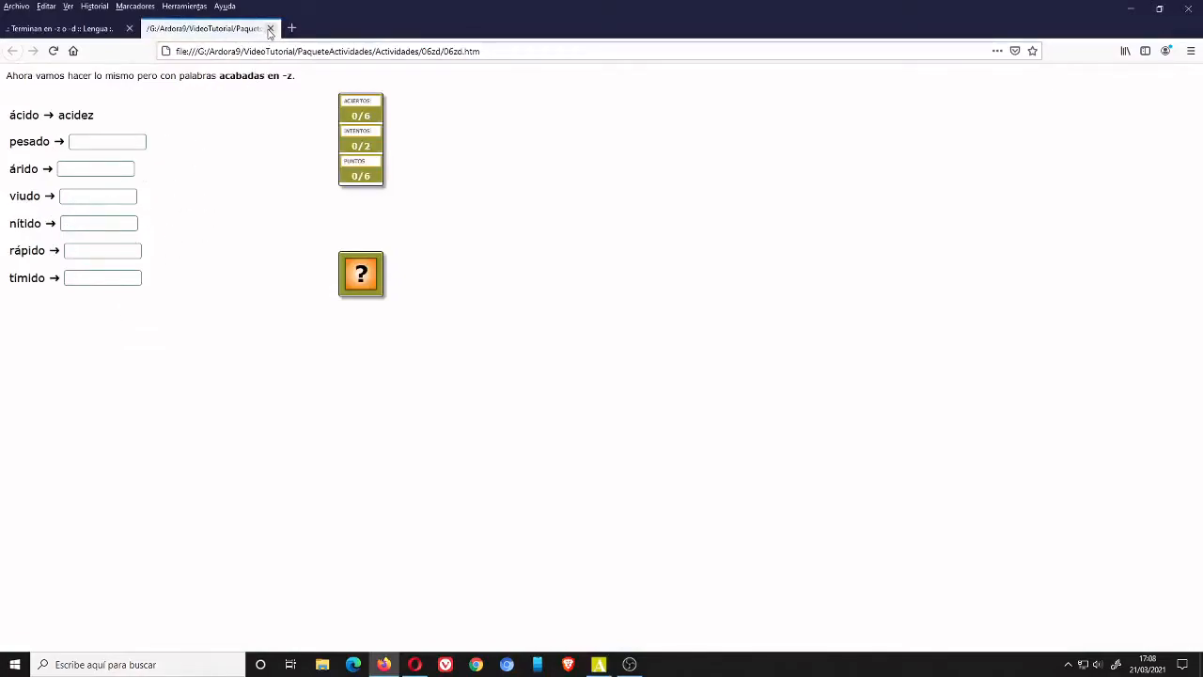
left_click(270, 29)
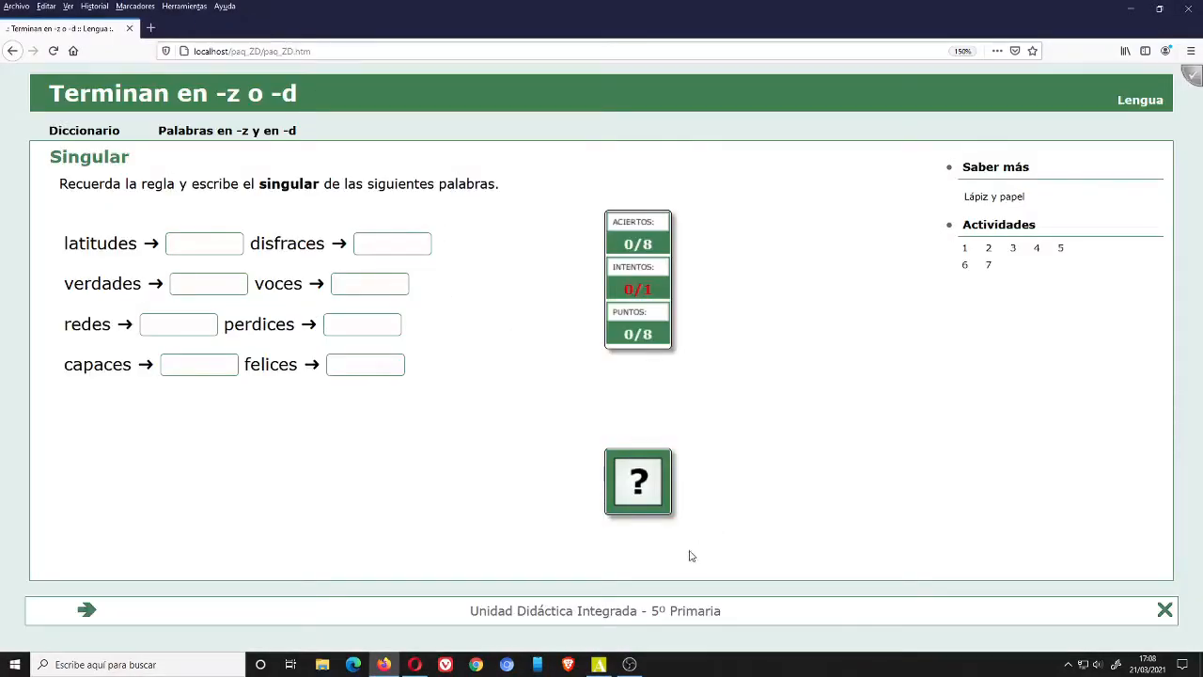
left_click(598, 664)
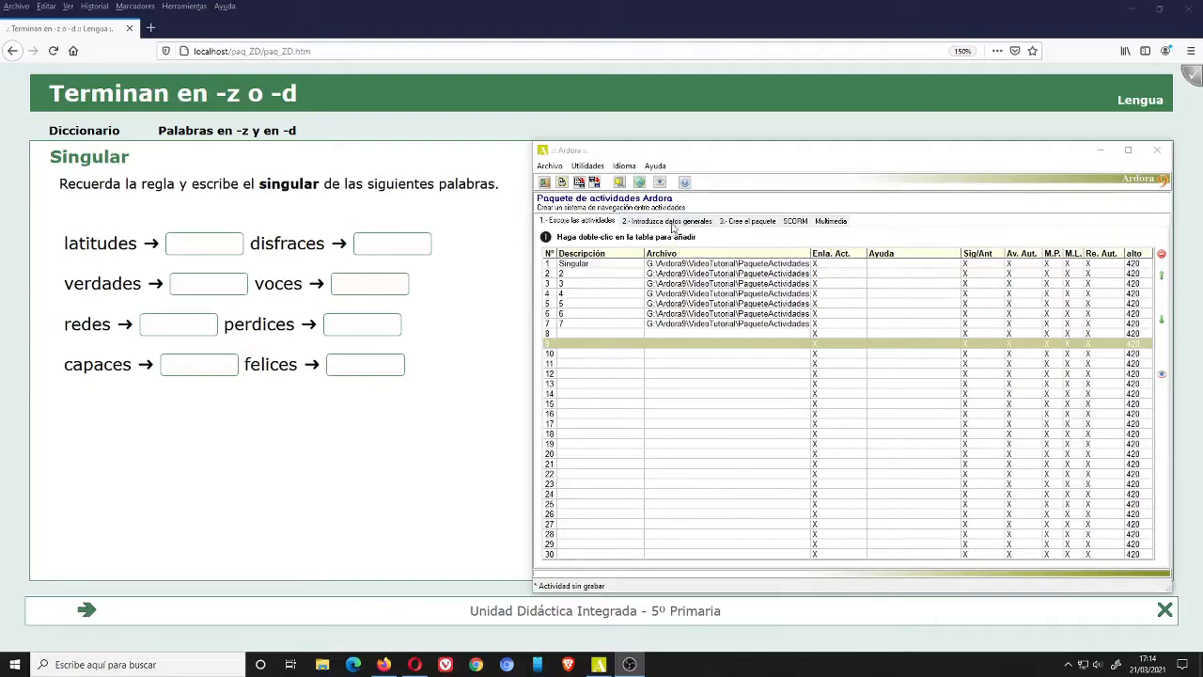
Review the package's general data, including the title and the activity links header, and compare them with the sample web page.
left_click(673, 222)
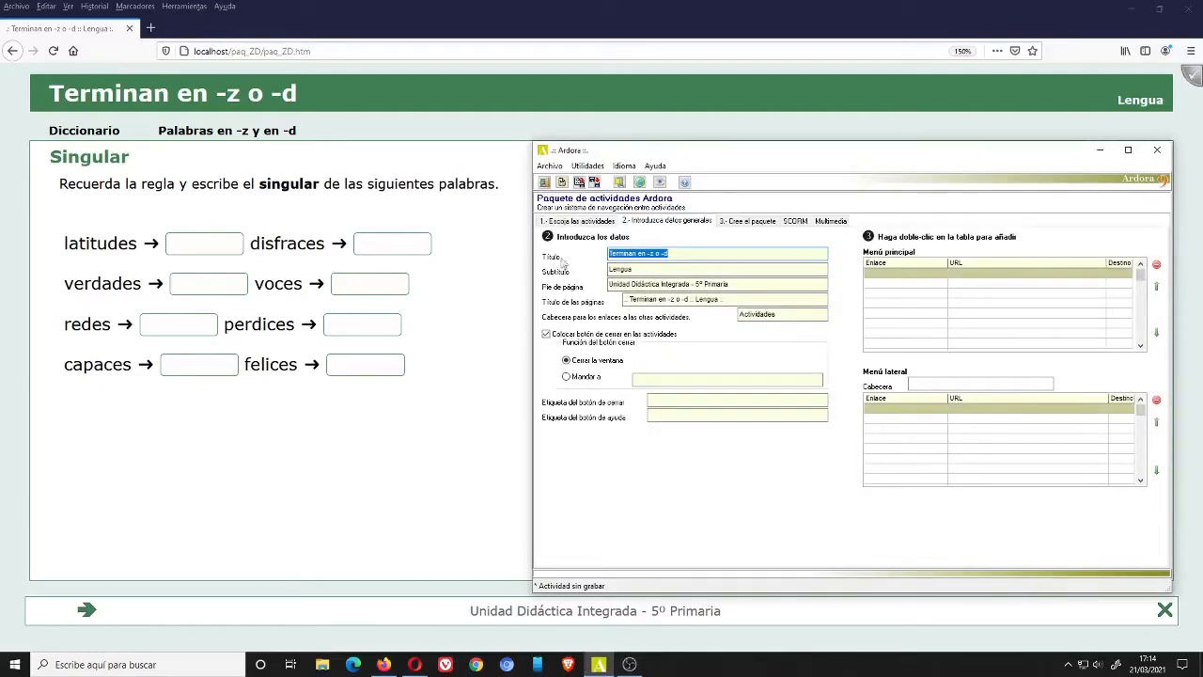
left_click(661, 252)
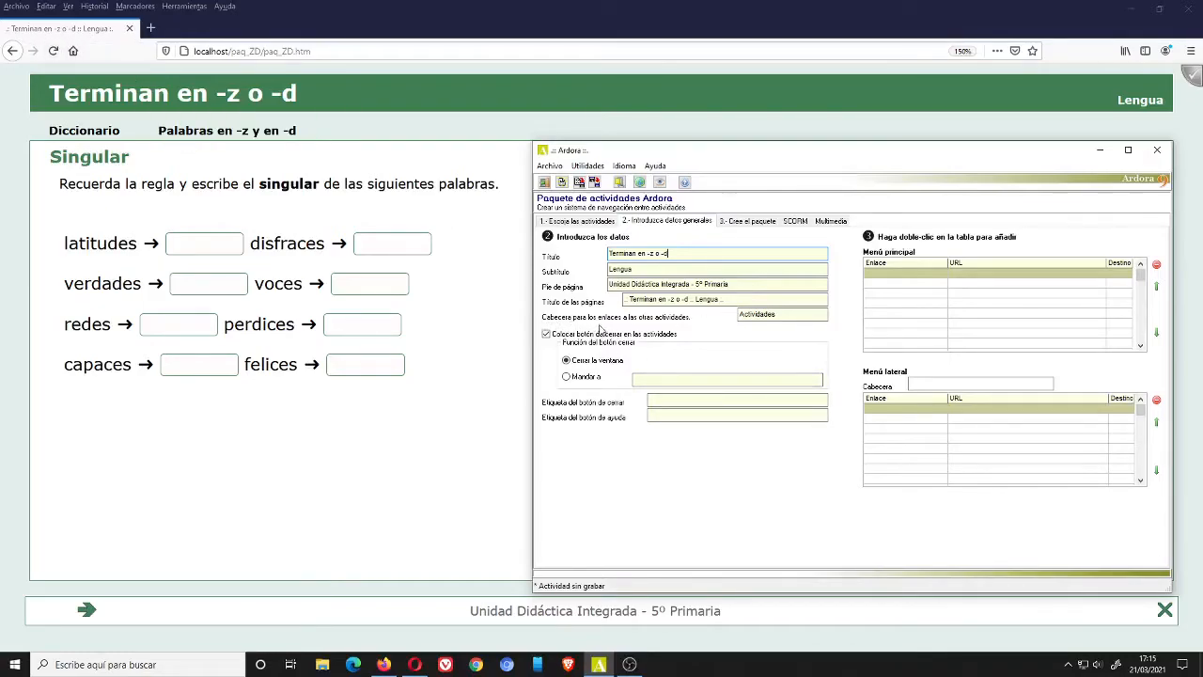
left_click_drag(782, 315, 737, 313)
left_click_drag(1019, 154, 845, 388)
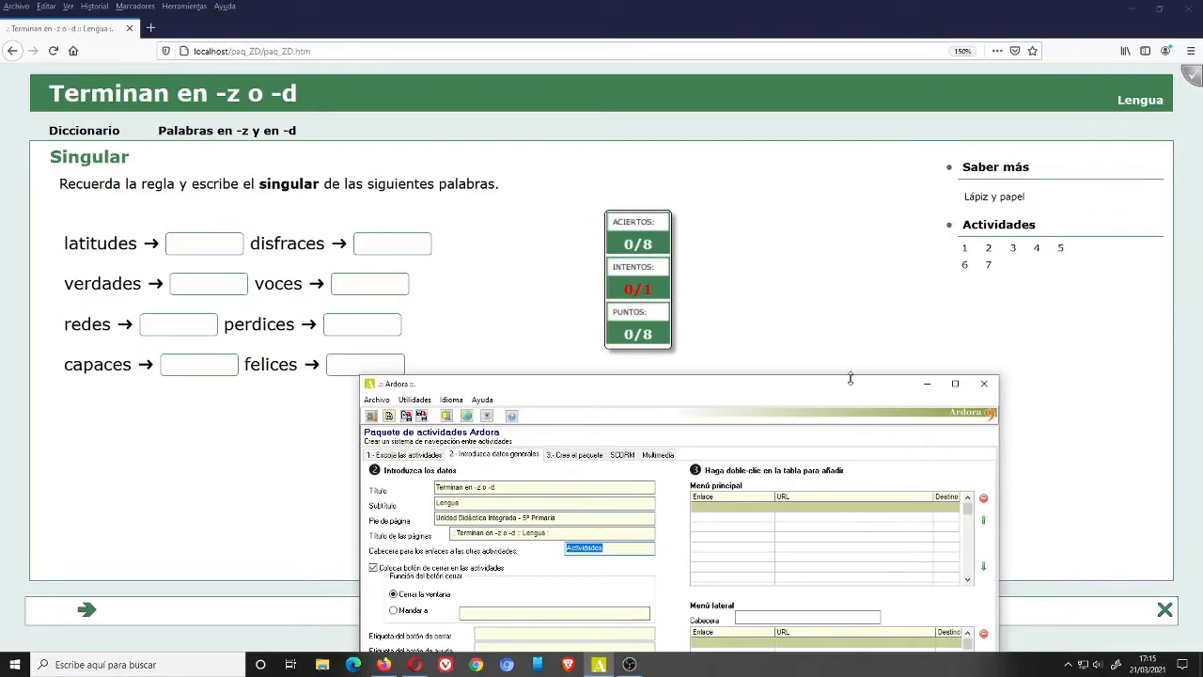
left_click_drag(857, 386, 971, 293)
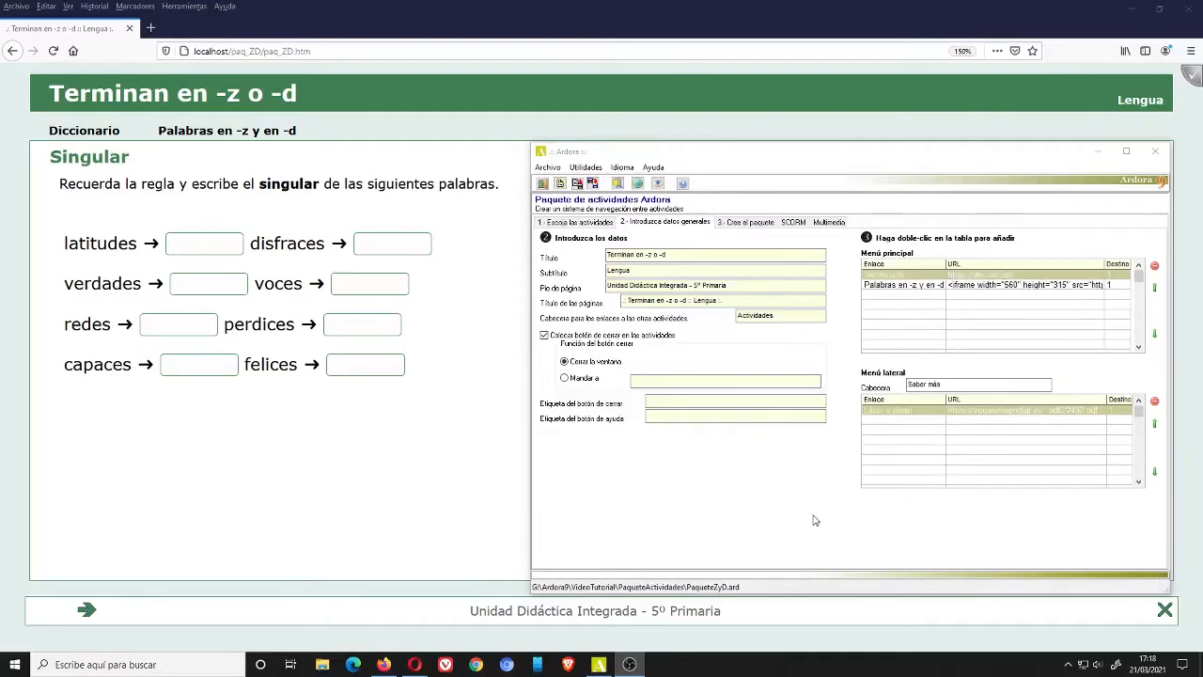
Open the Diccionario link of the main menu, copy the RAE Diccionario de la lengua page address from Chrome, and check the link's URL.
double_click(961, 277)
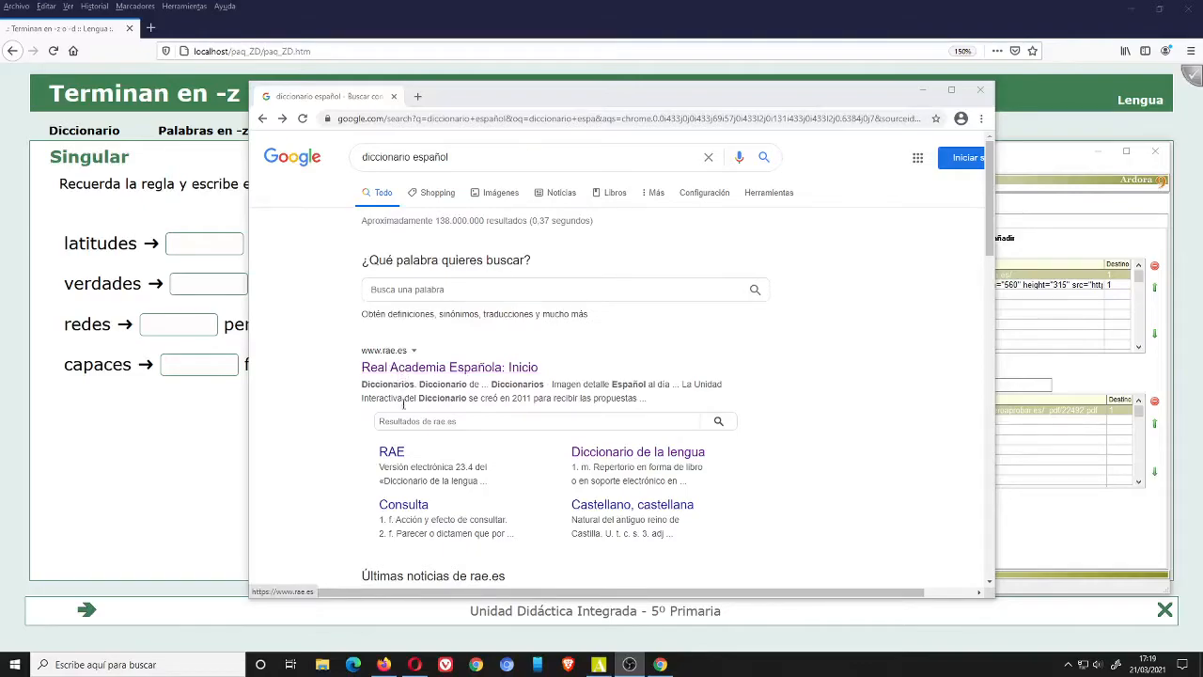
left_click(622, 462)
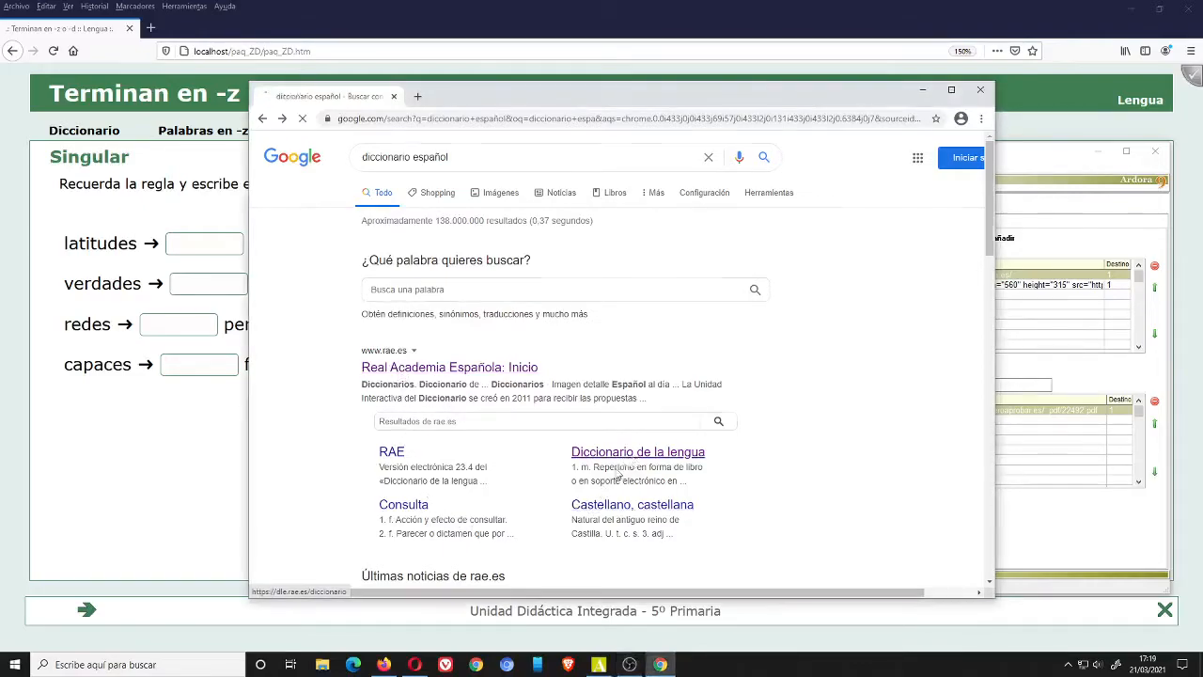
left_click_drag(421, 118, 331, 118)
right_click(361, 119)
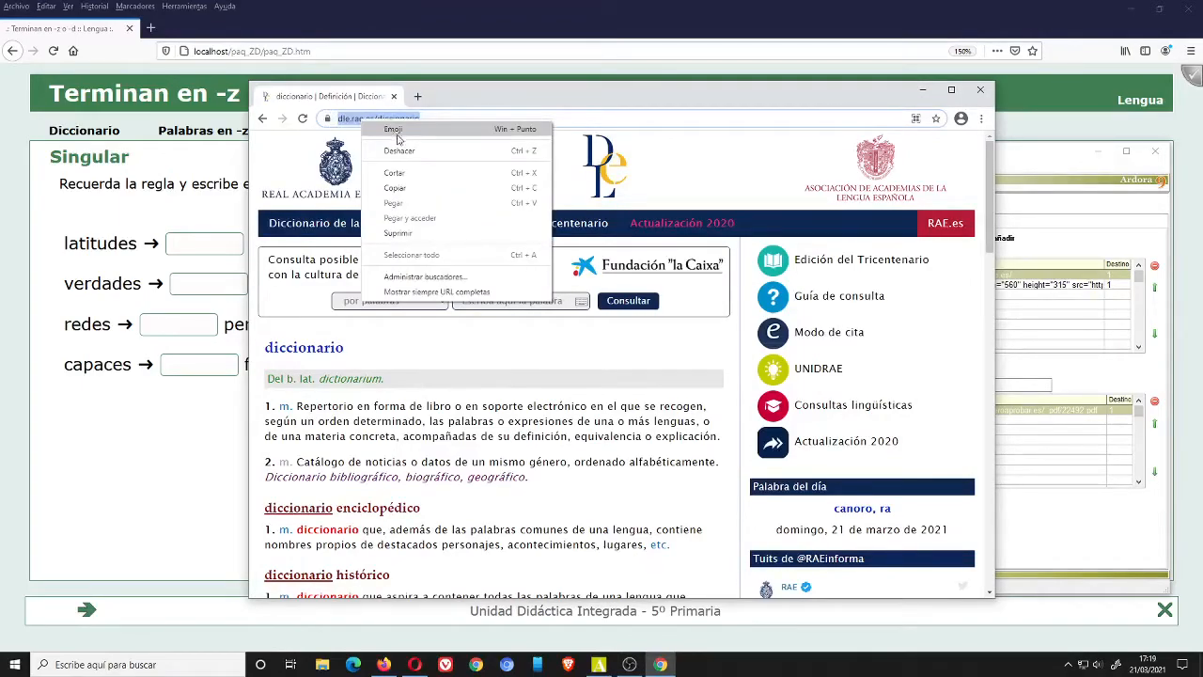
left_click(406, 193)
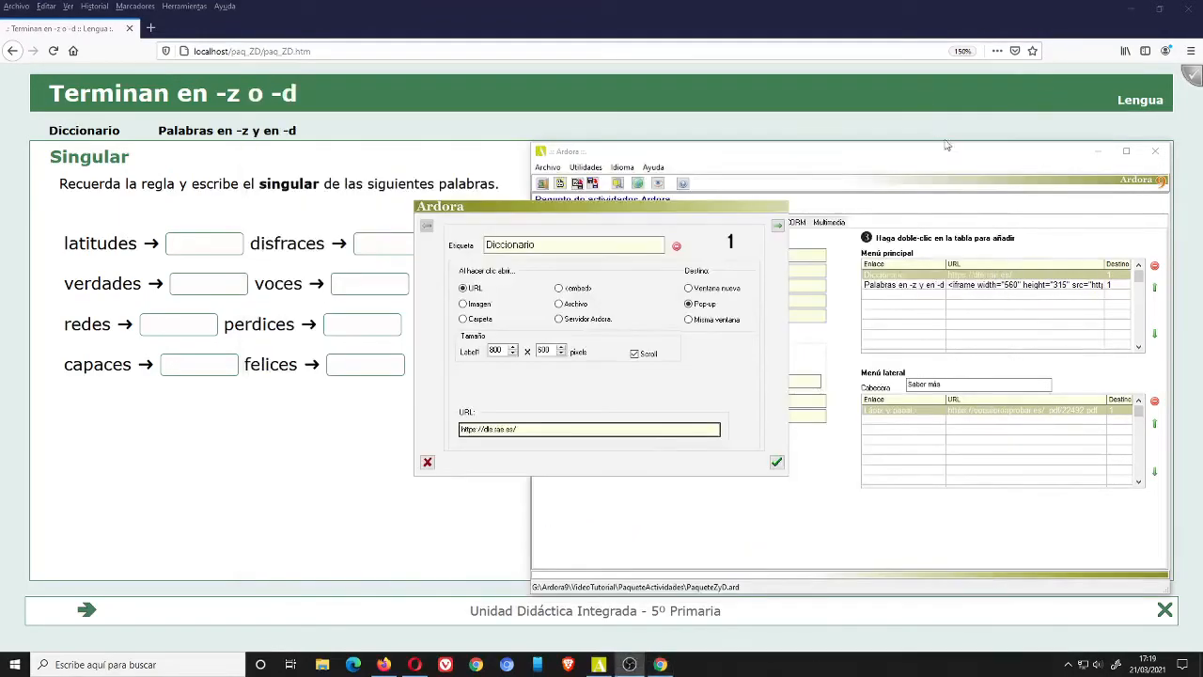
left_click(922, 89)
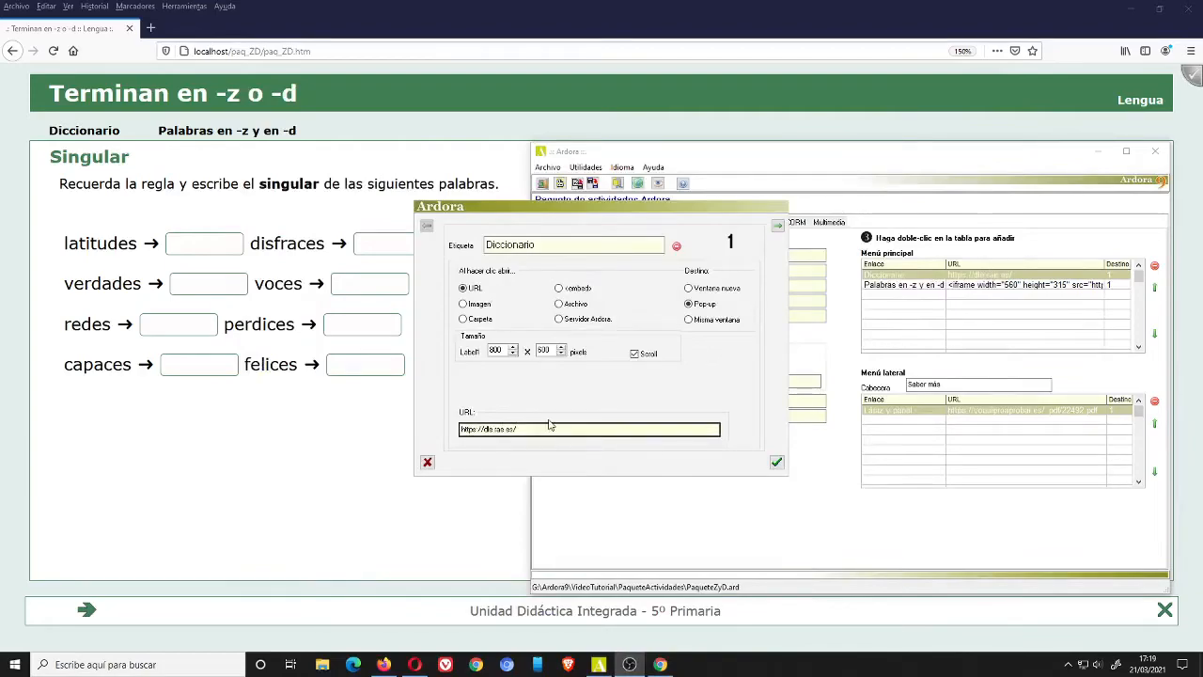
left_click_drag(539, 428, 385, 403)
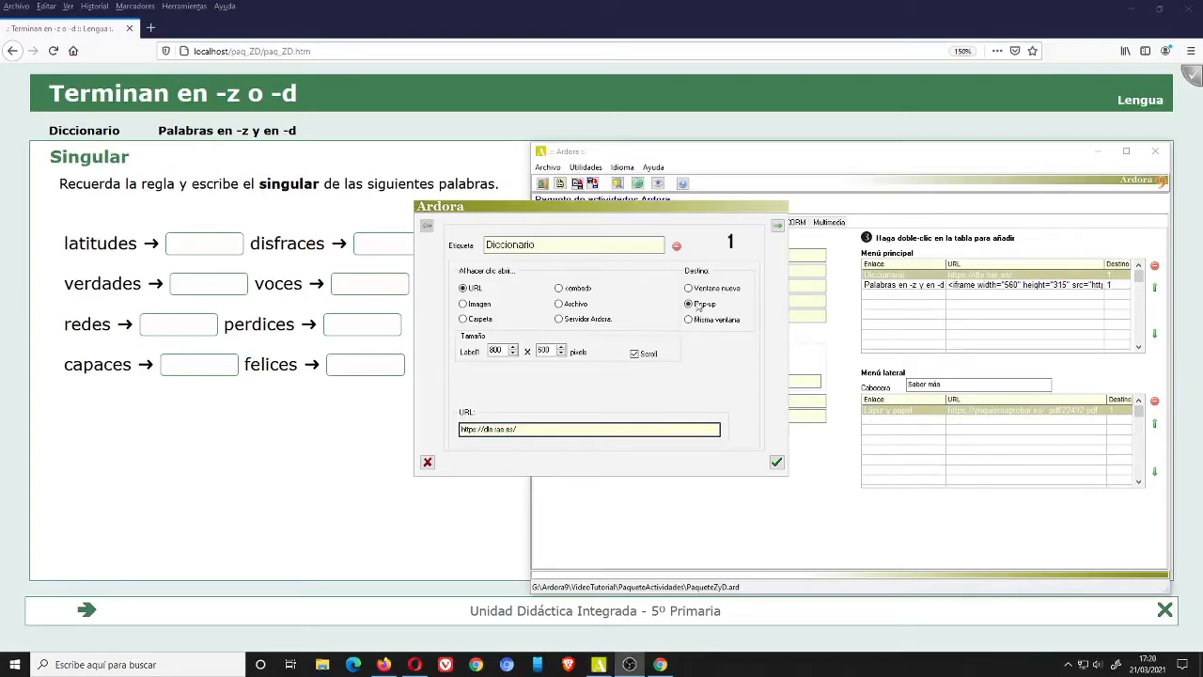
Move to the second main menu link and copy the embed code of the YouTube video about words ending in -d and -z.
left_click(776, 229)
left_click(590, 246)
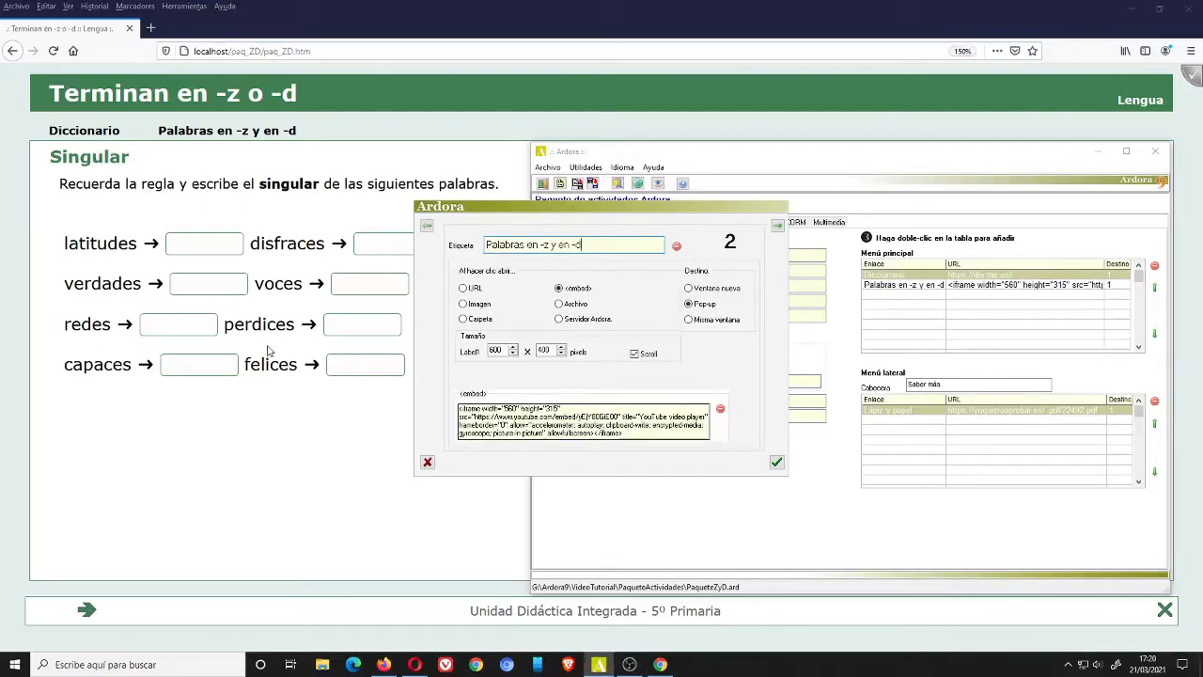
left_click_drag(586, 245, 481, 244)
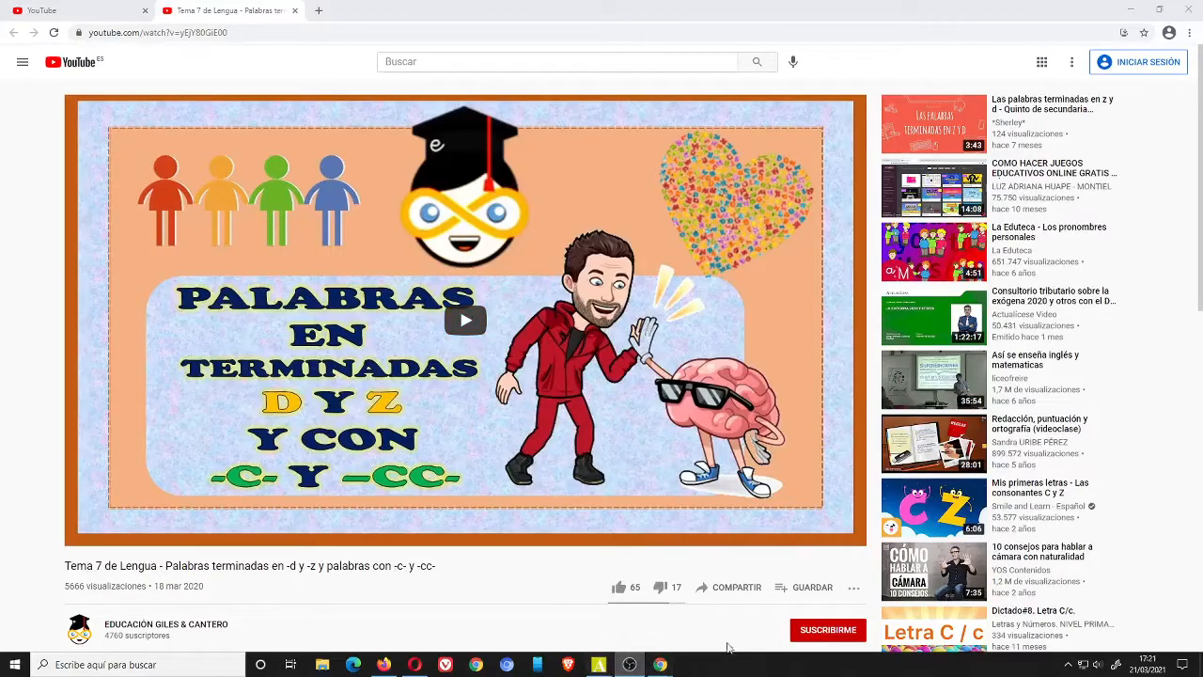
left_click(736, 590)
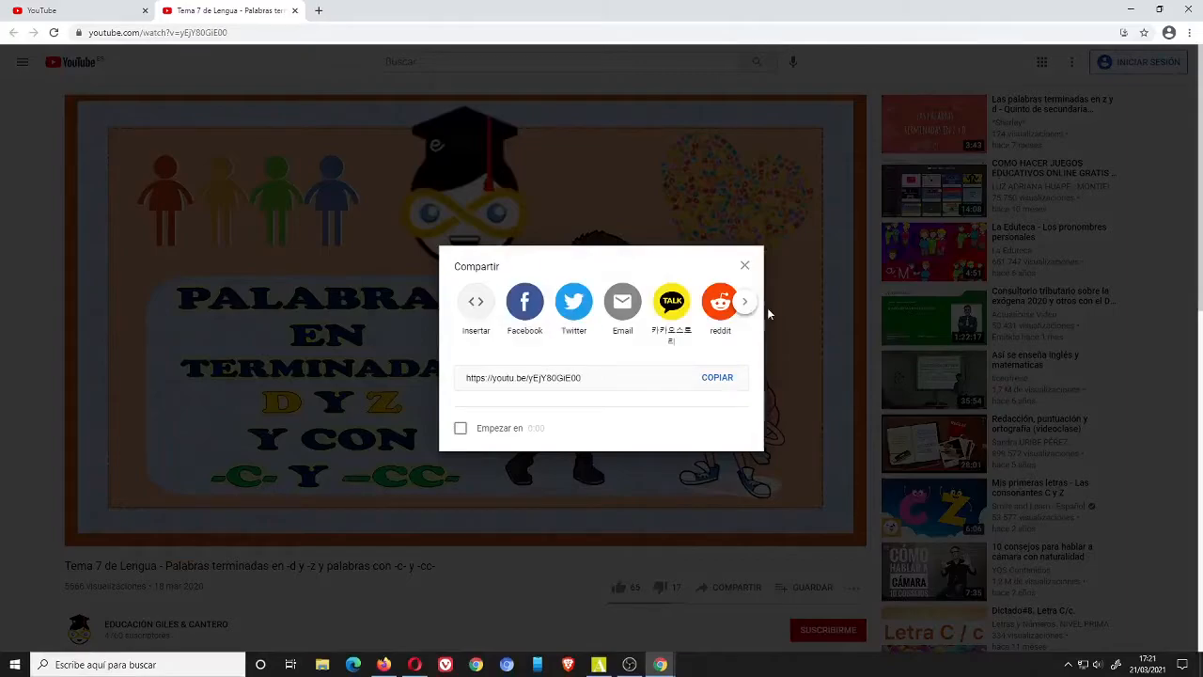
left_click(477, 304)
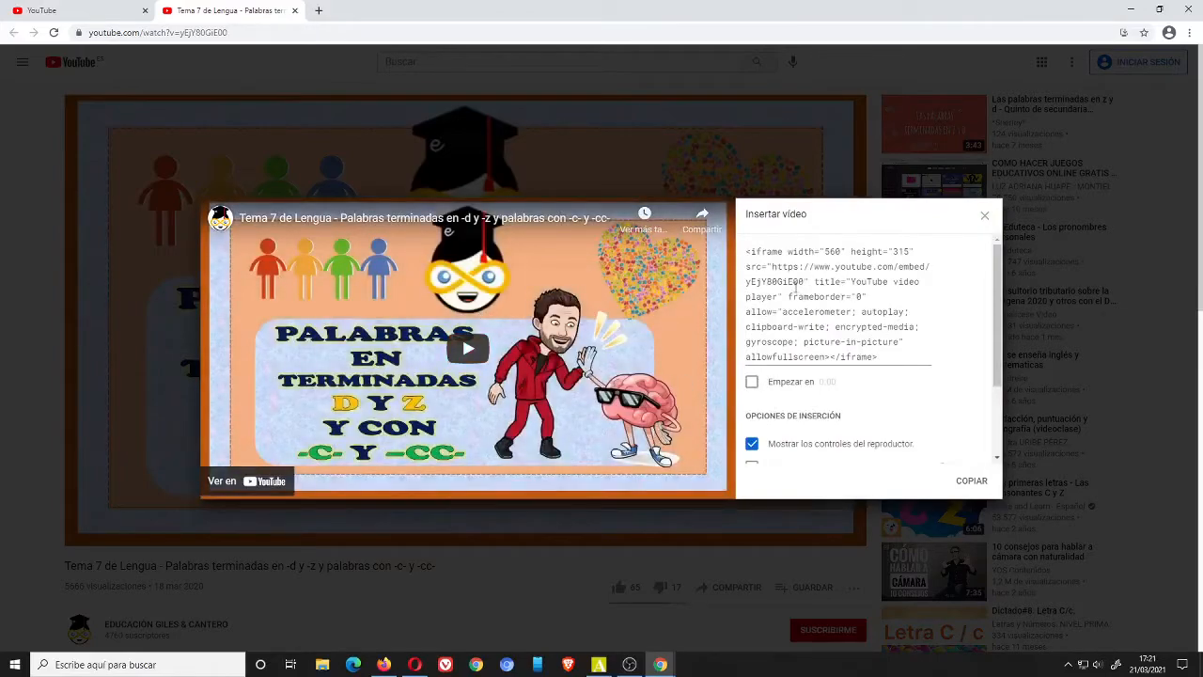
scroll(809, 291, "down", 1)
scroll(809, 290, "down", 2)
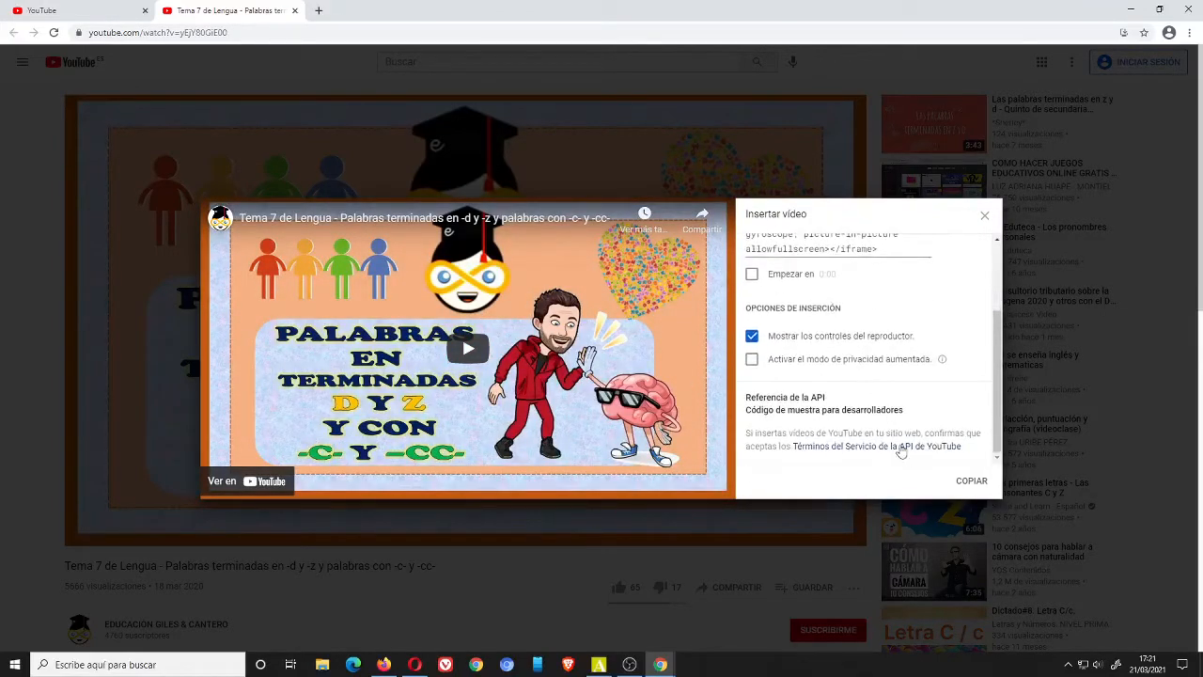
left_click(961, 485)
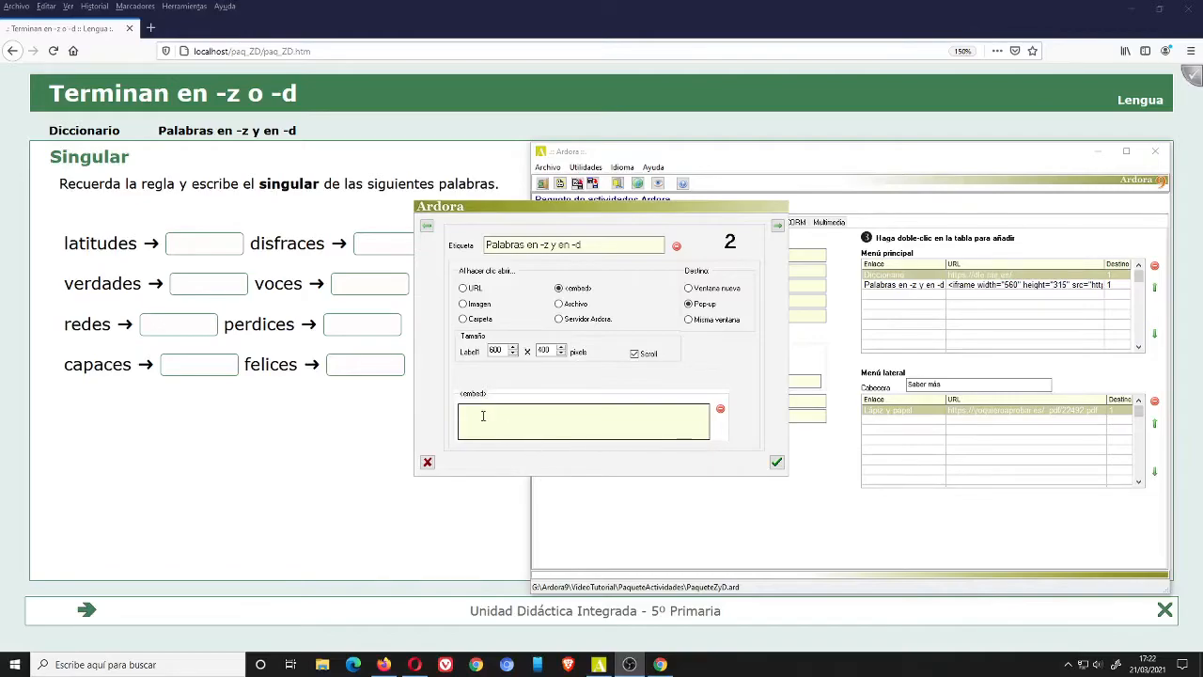
Paste the YouTube iframe code as the embed content of the Palabras en -z y en -d link and accept the link settings.
right_click(477, 413)
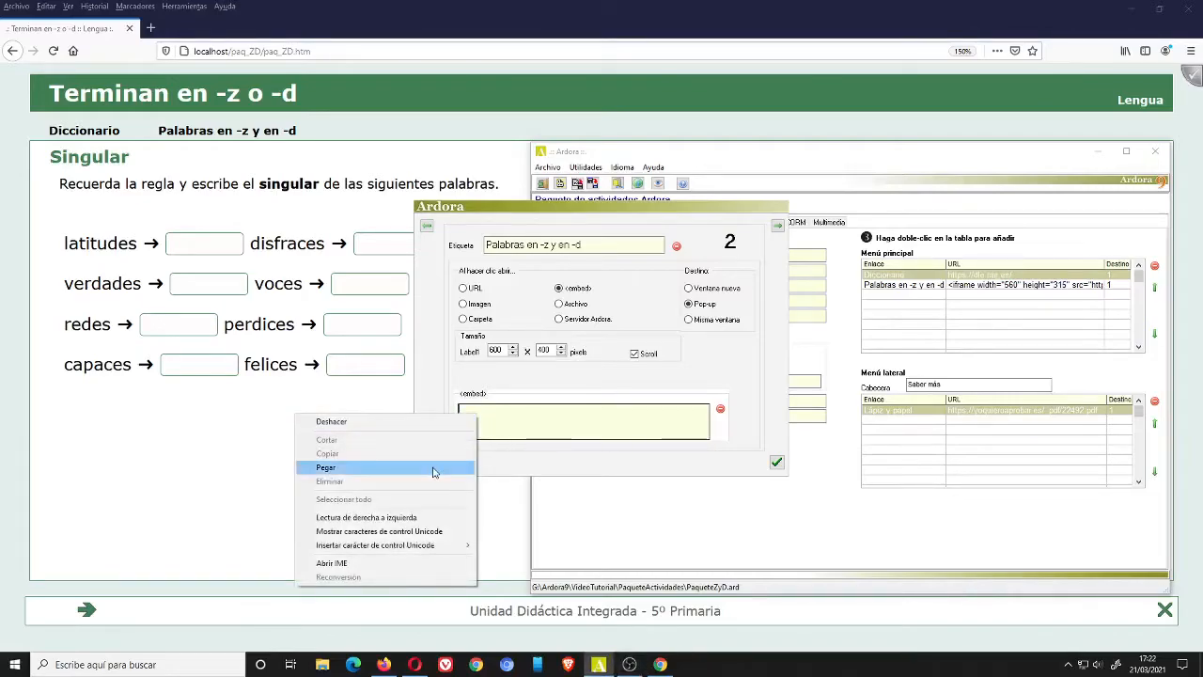
left_click(434, 468)
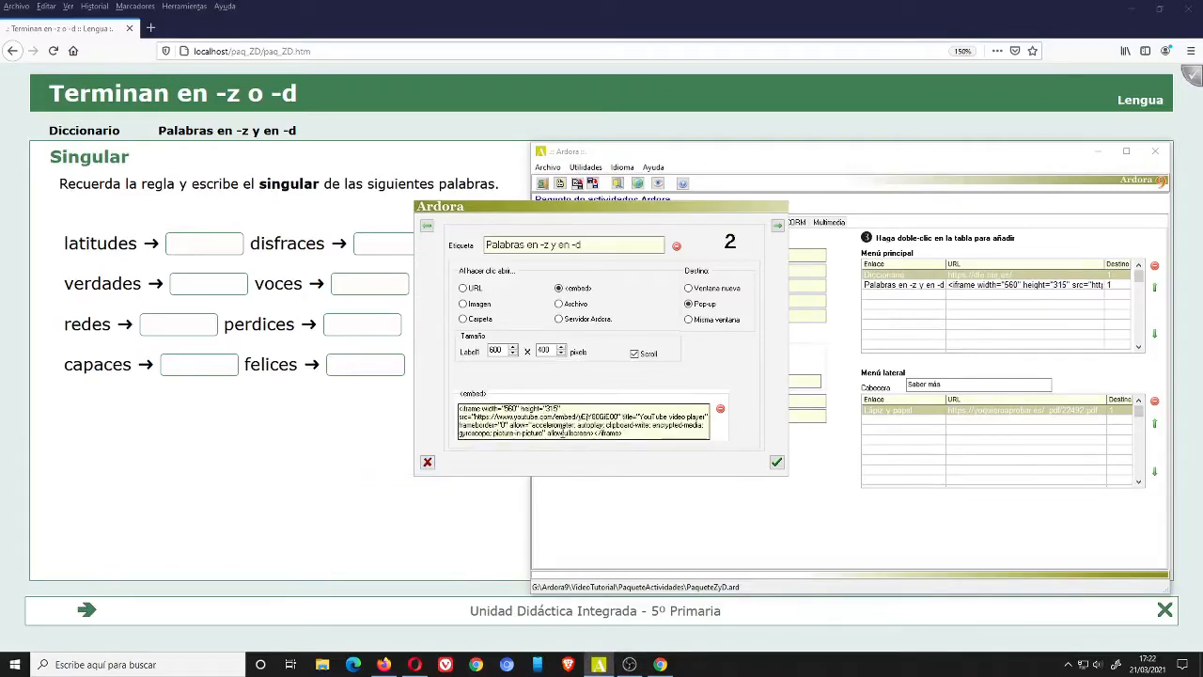
left_click(776, 463)
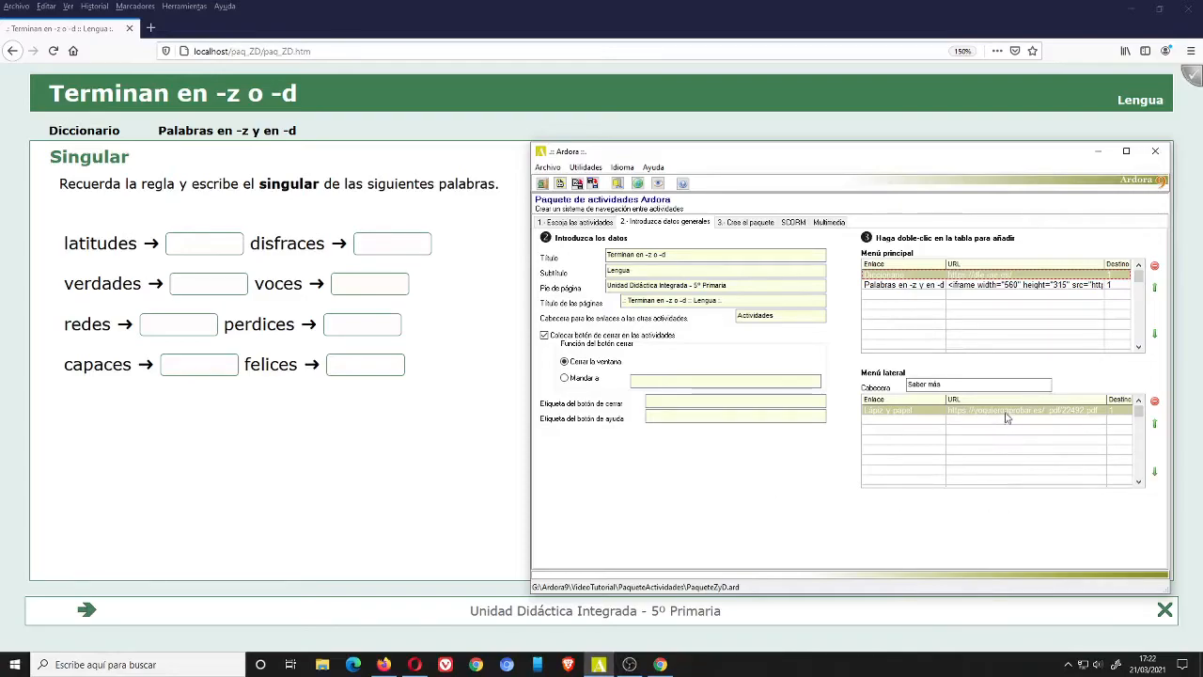
Review the side menu's Saber más header and the Lápiz y papel link's settings and PDF address.
left_click_drag(942, 388, 907, 375)
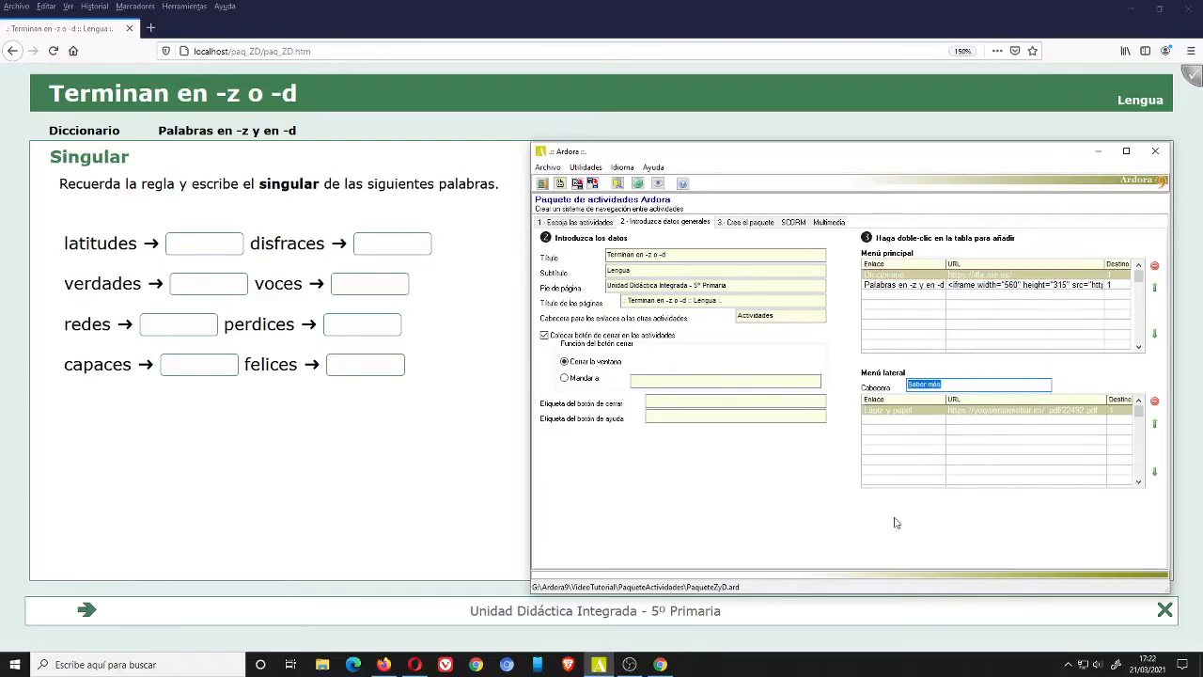
double_click(1015, 410)
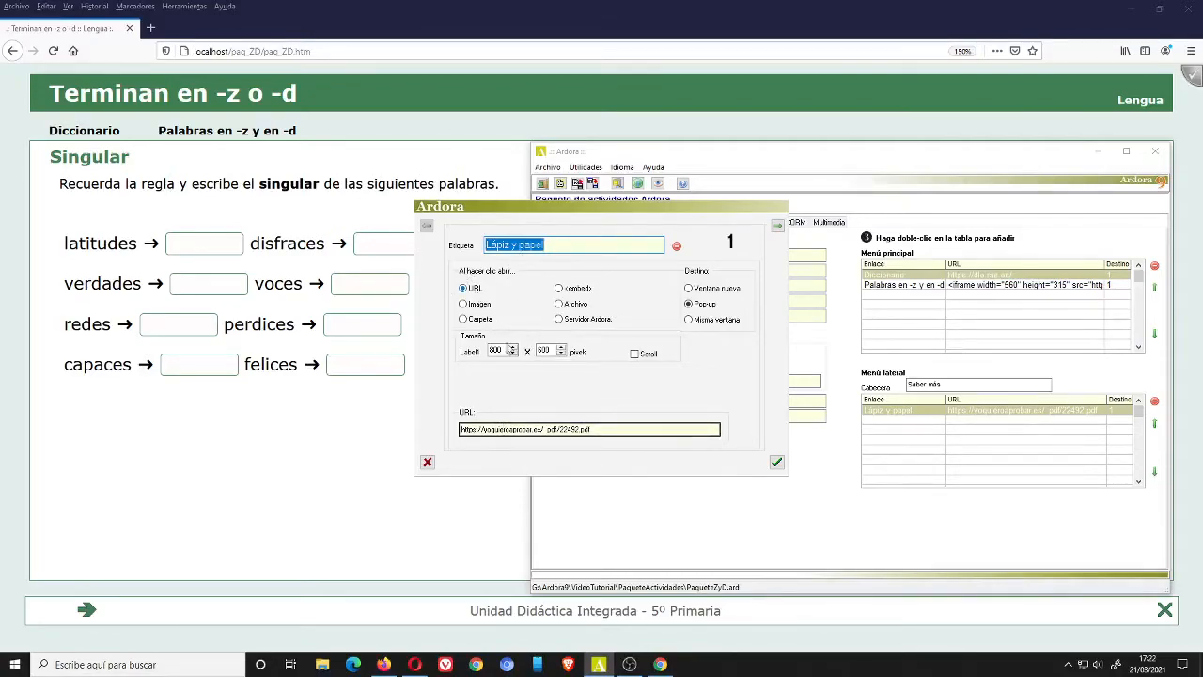
left_click_drag(592, 428, 475, 428)
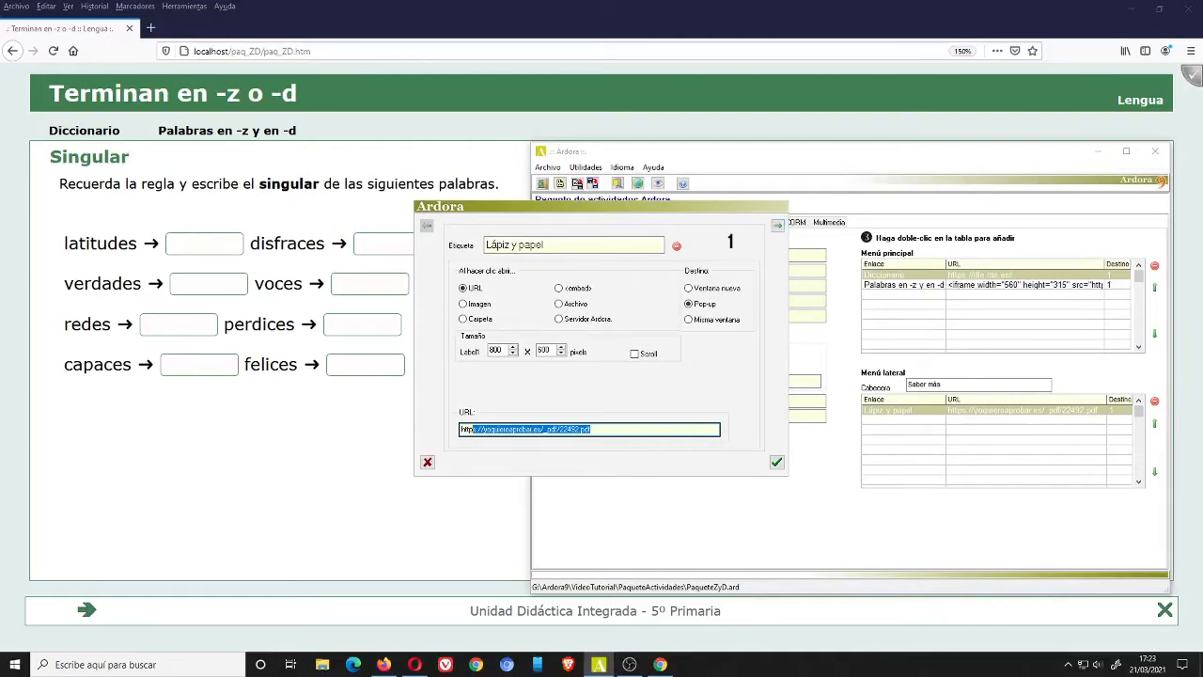
left_click(472, 428)
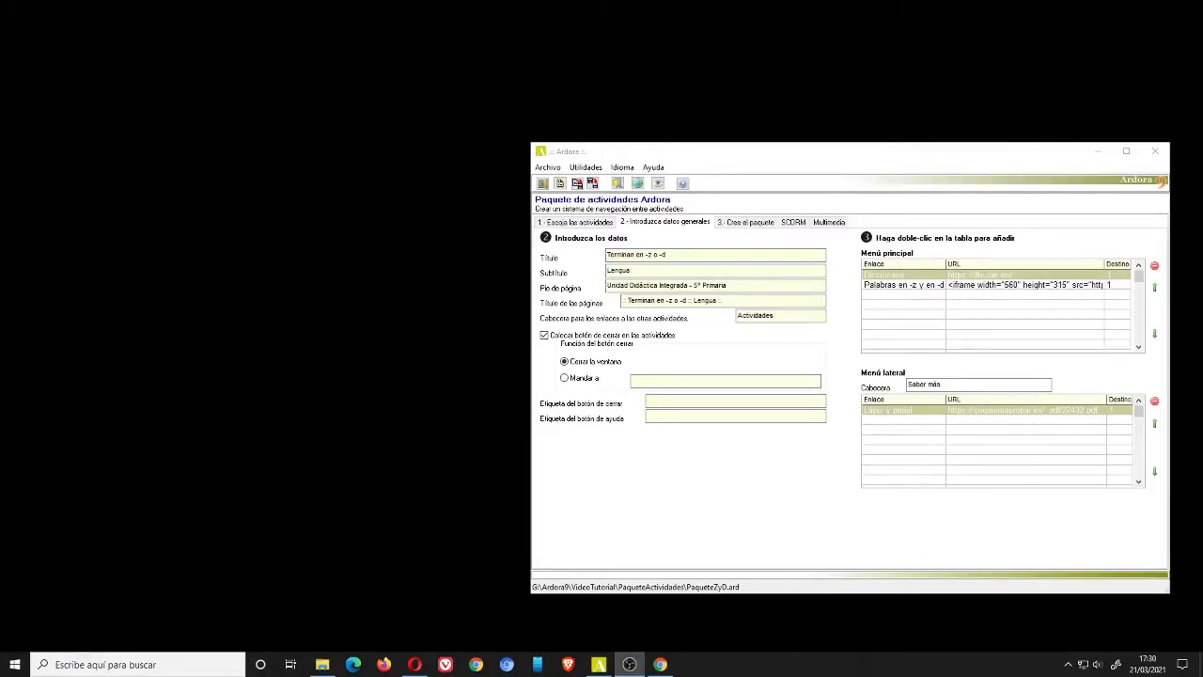
Preview the package in the browser, advance to the second activity and examine how Escribe los nombres fits in its frame.
left_click(661, 184)
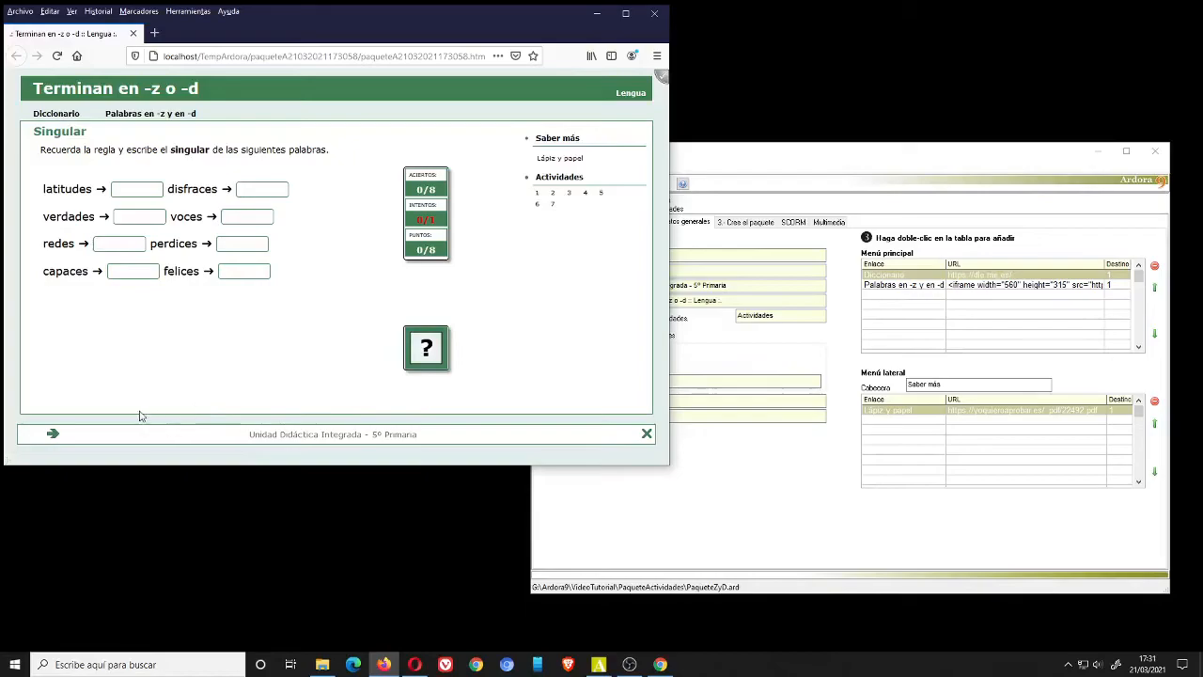
left_click(55, 438)
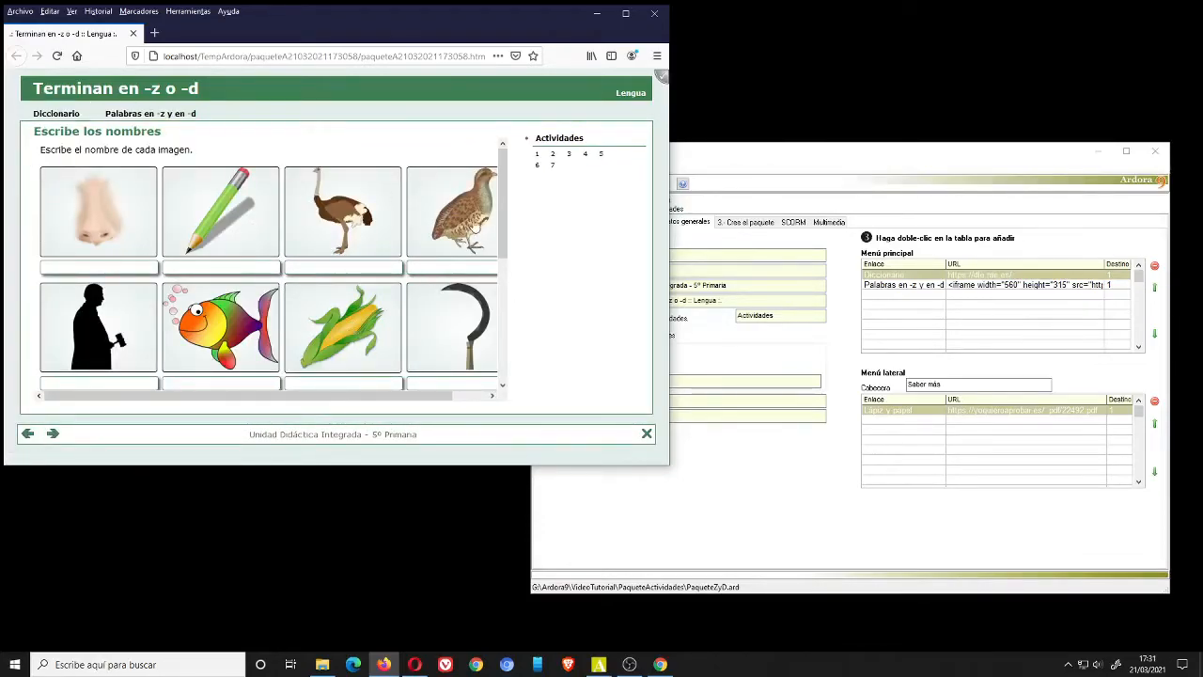
left_click_drag(503, 175, 489, 351)
scroll(487, 352, "up", 5)
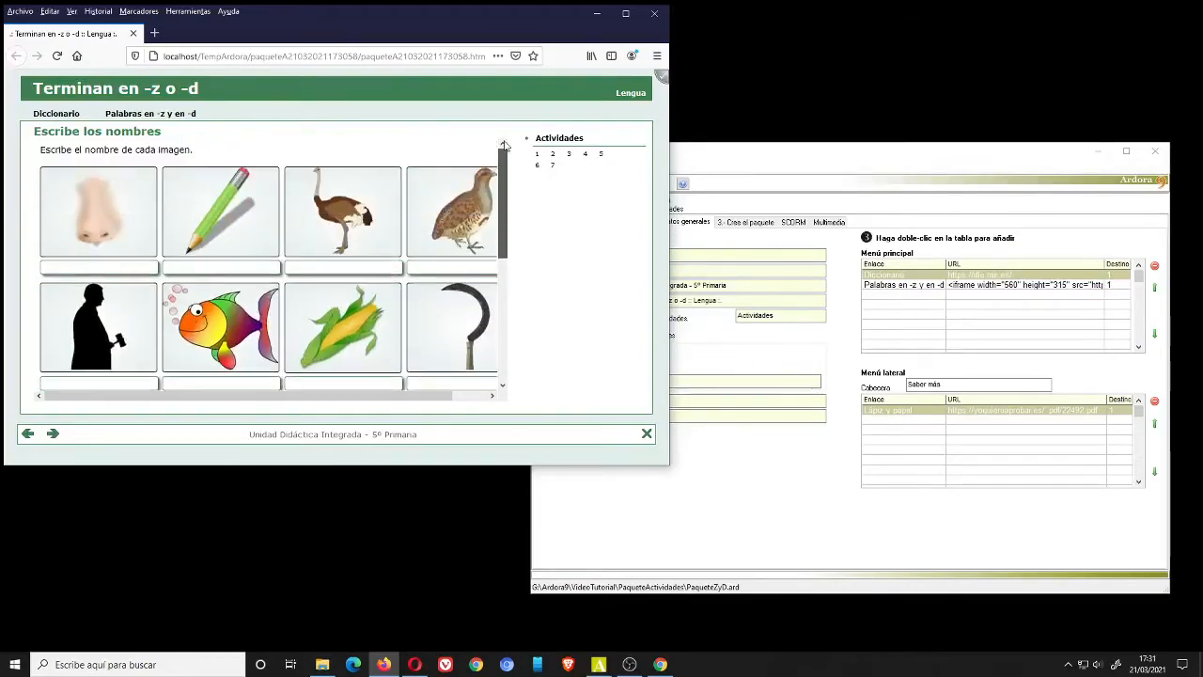
left_click_drag(369, 396, 403, 396)
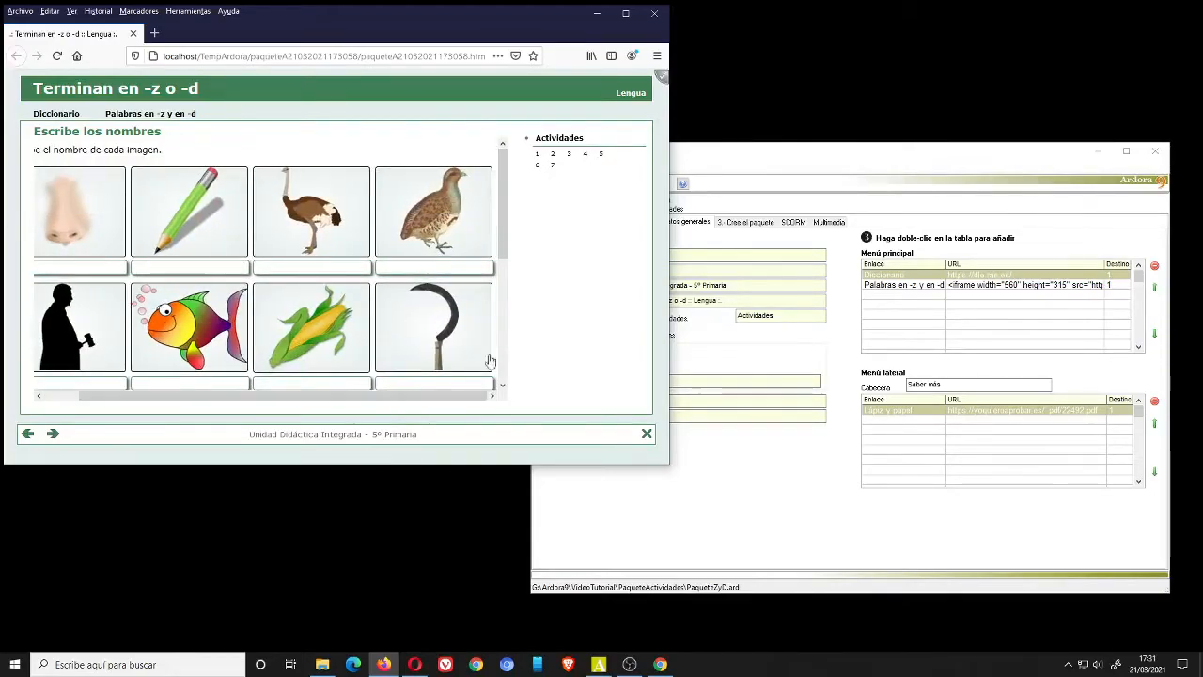
left_click_drag(503, 202, 503, 376)
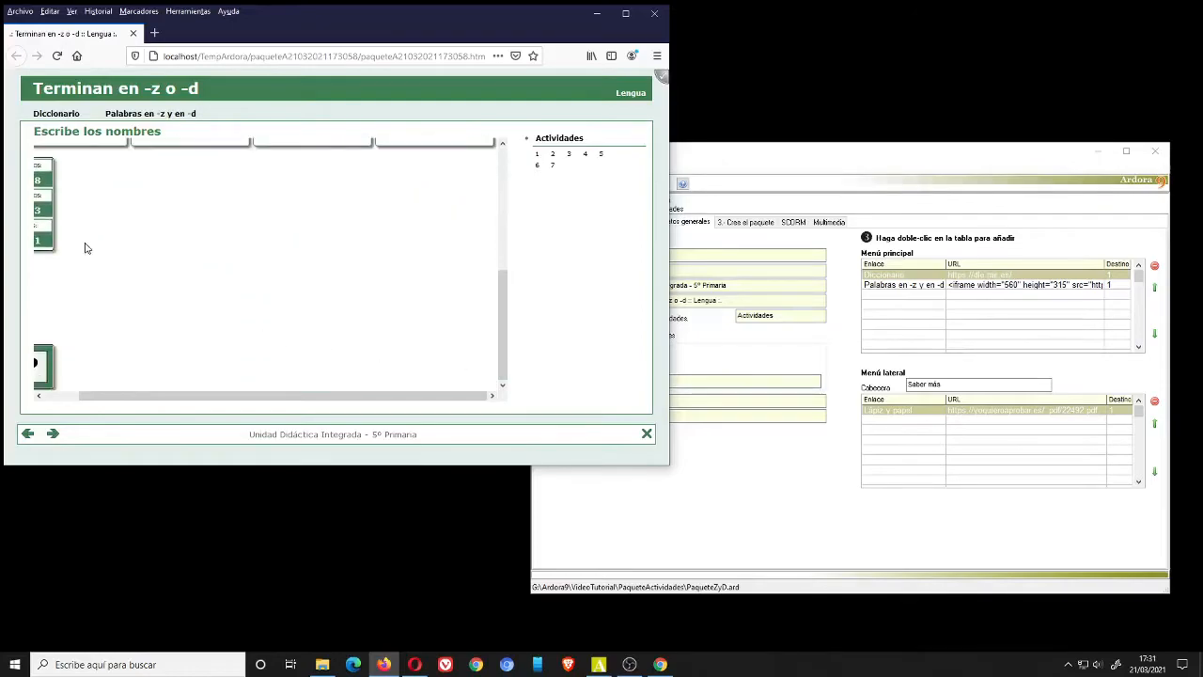
left_click_drag(199, 395, 94, 410)
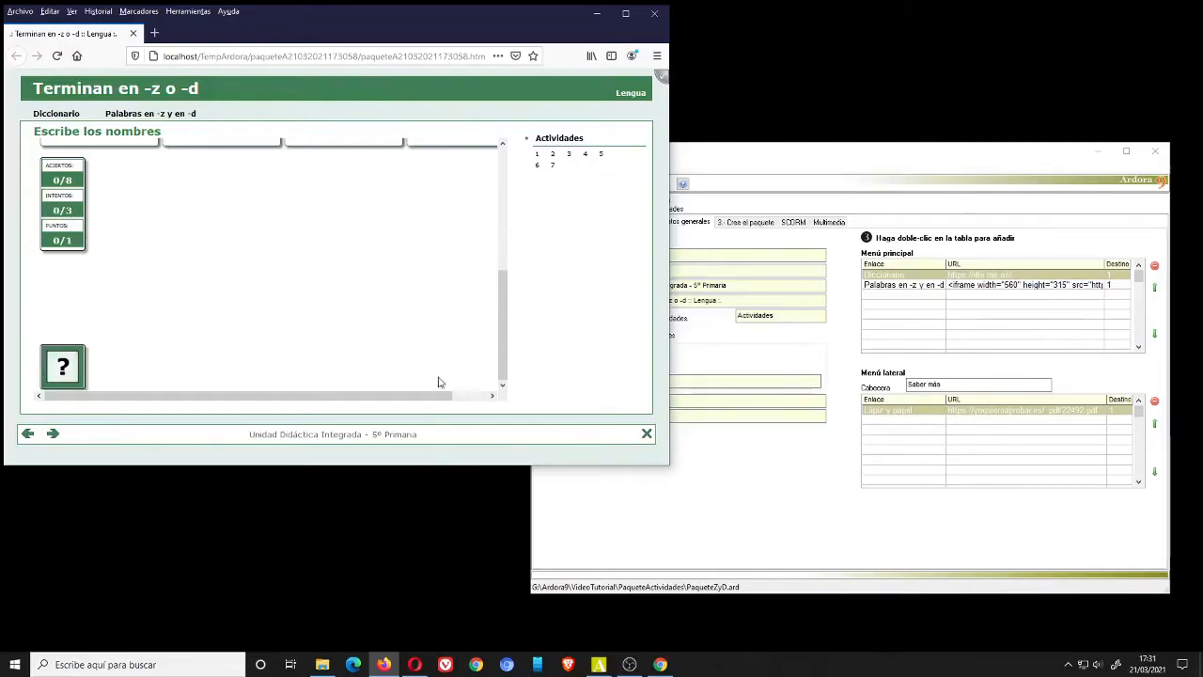
Turn off the activity links option (Enla. Act.) for the Escribe los nombres activity and accept the activity settings.
left_click_drag(503, 313, 515, 193)
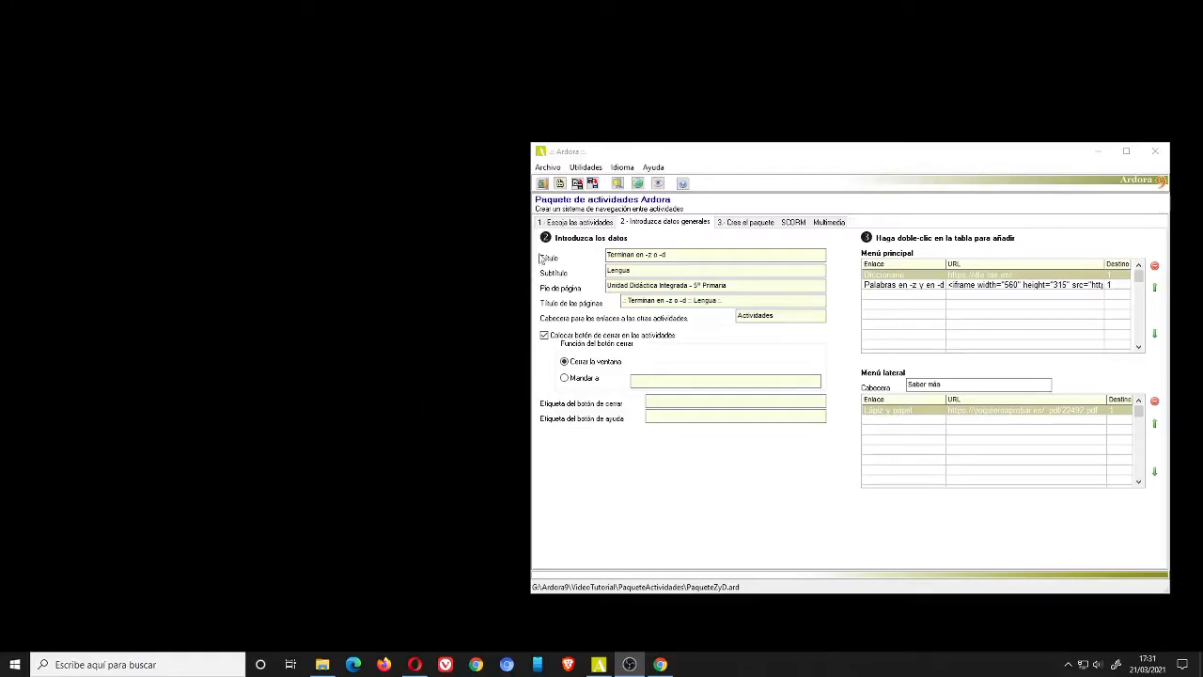
left_click(573, 221)
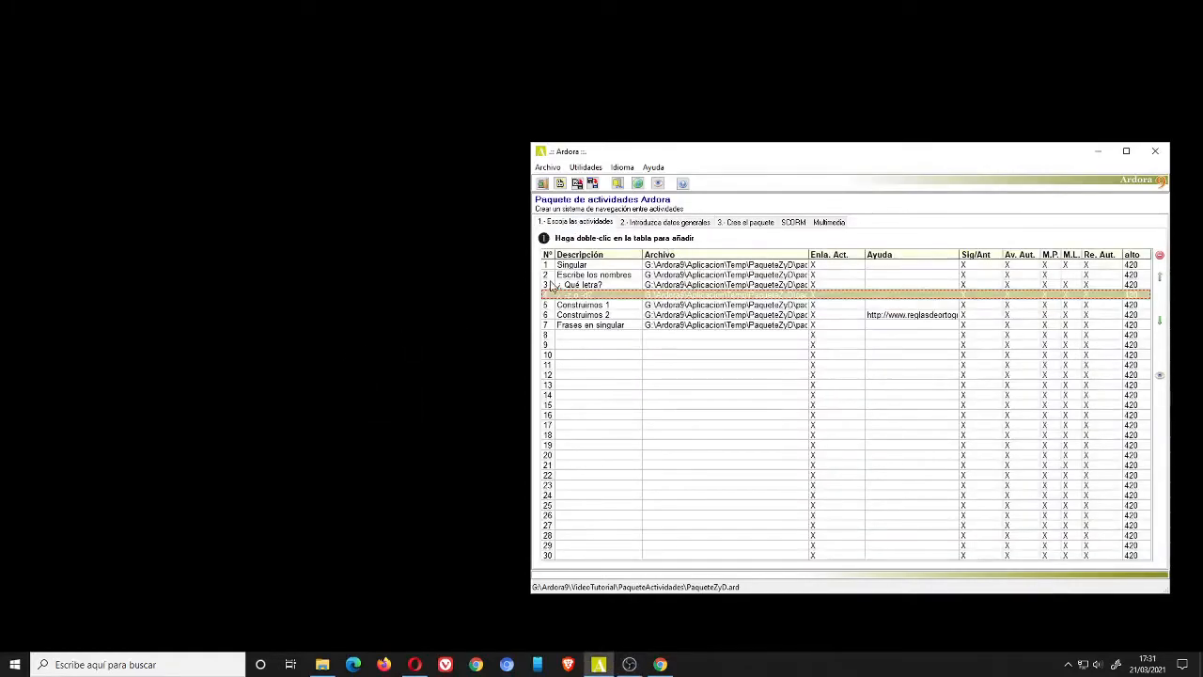
left_click(710, 277)
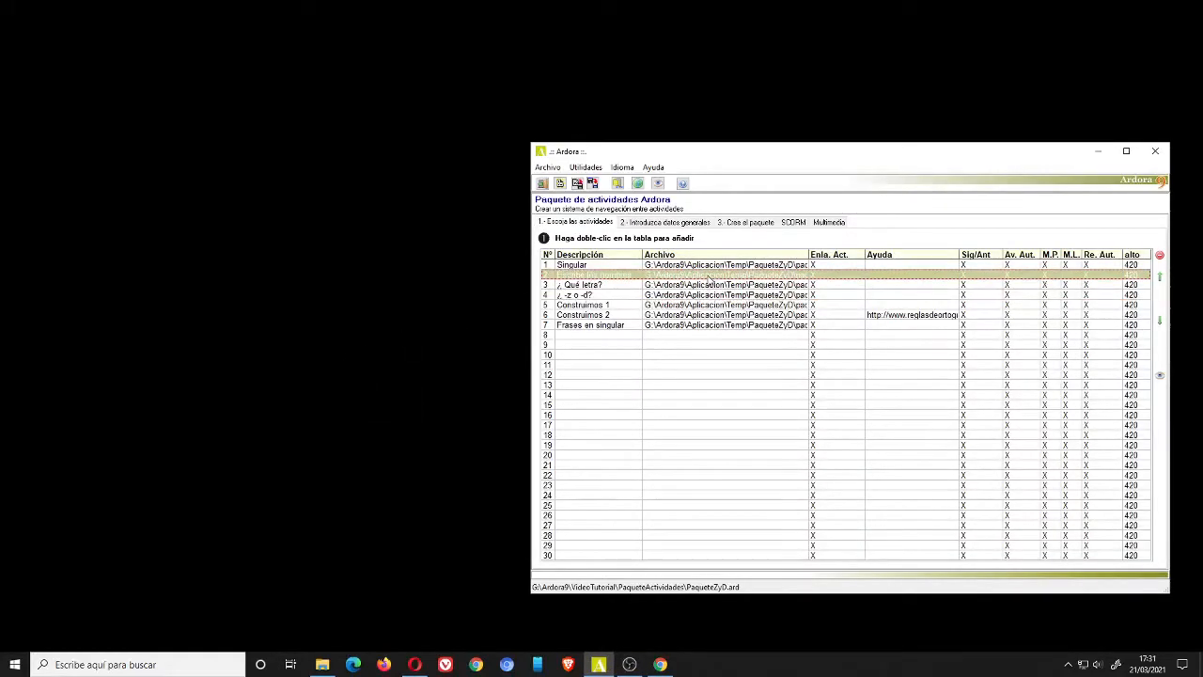
double_click(709, 279)
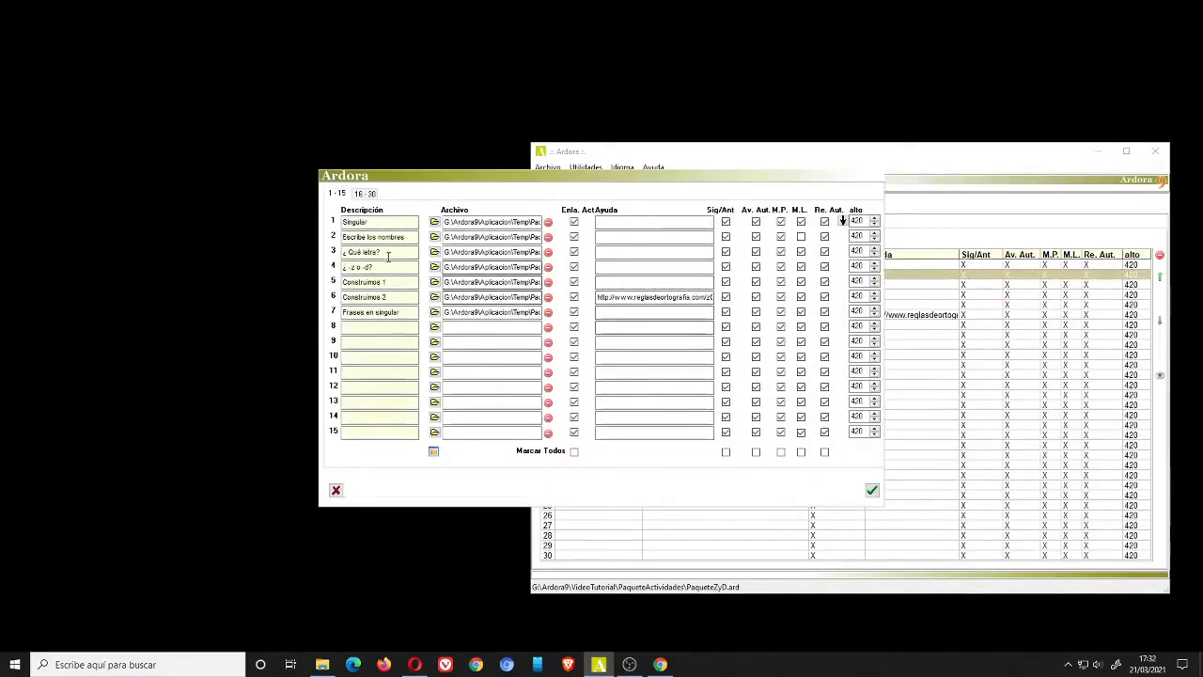
left_click(575, 236)
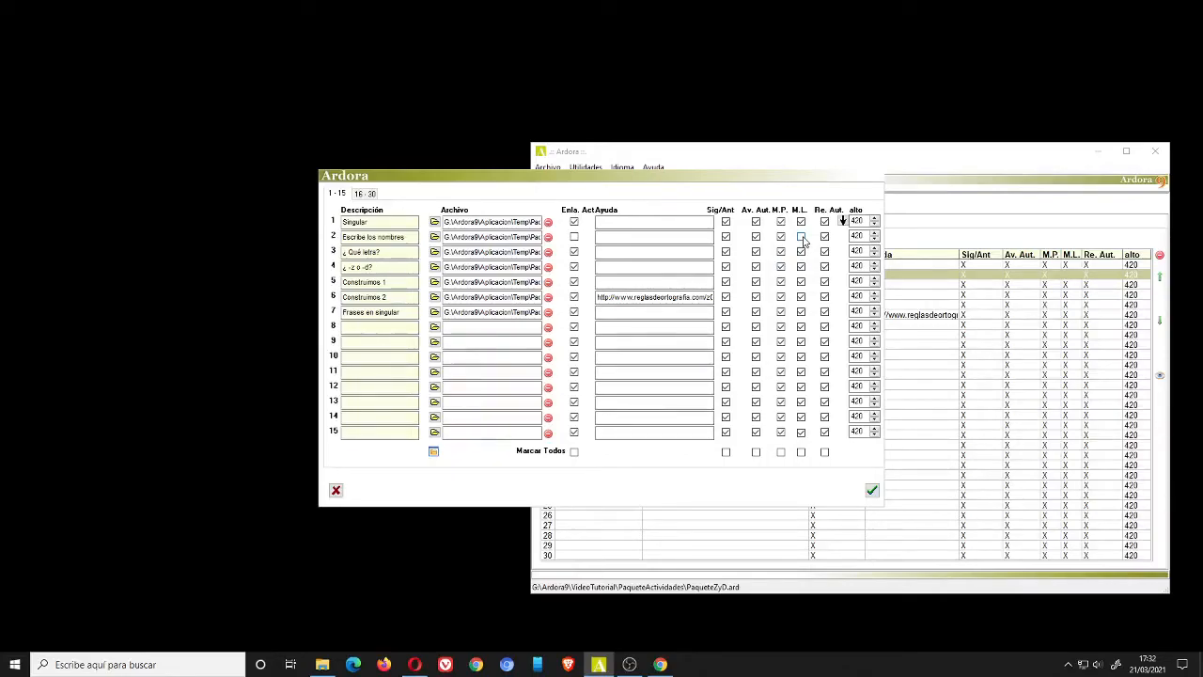
left_click(871, 493)
Preview the package in the browser, check how Escribe los nombres fits in its frame and move on to the following activity.
left_click(657, 185)
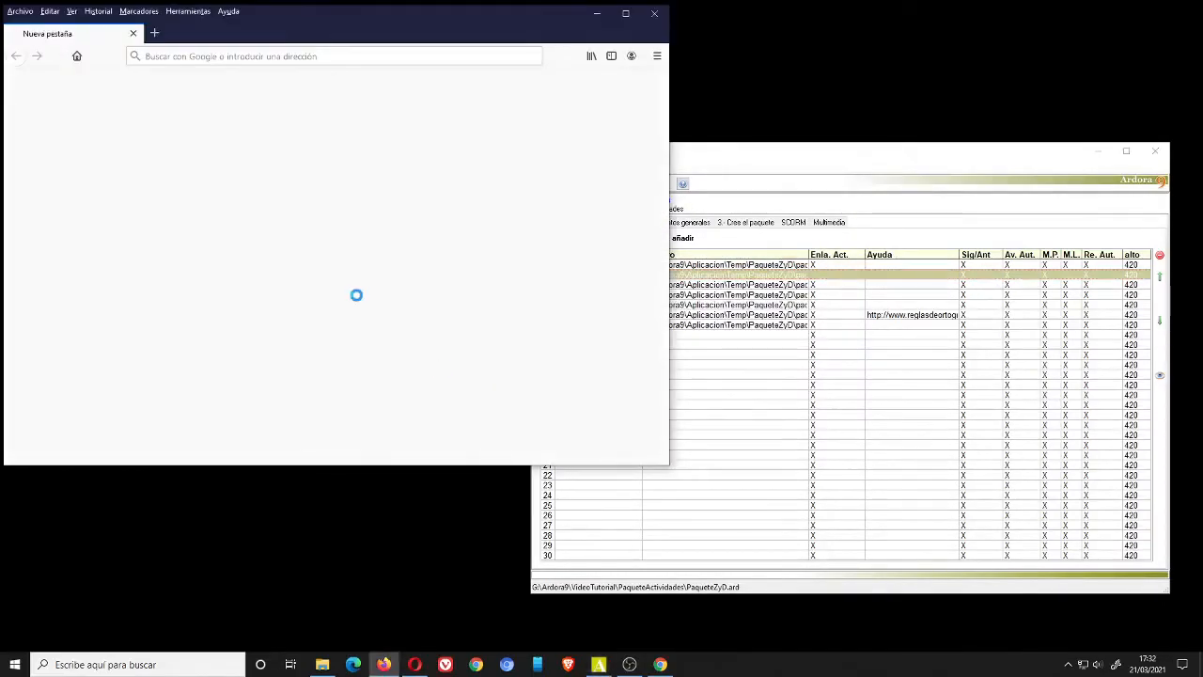
left_click(57, 439)
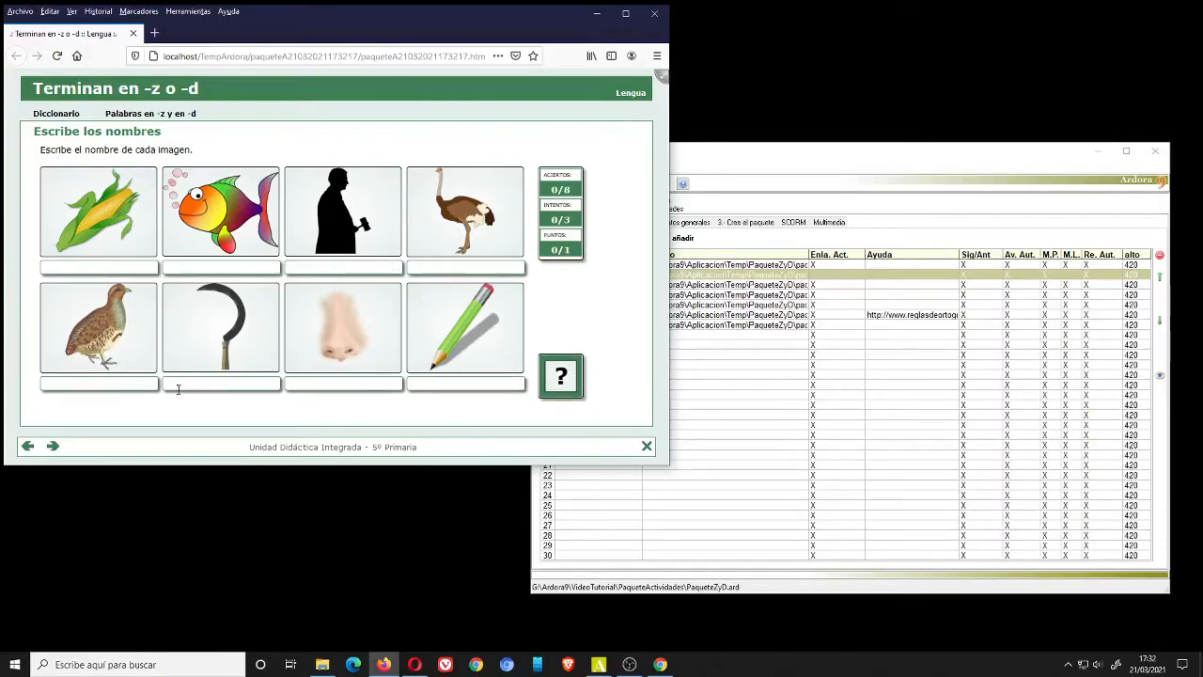
left_click(54, 445)
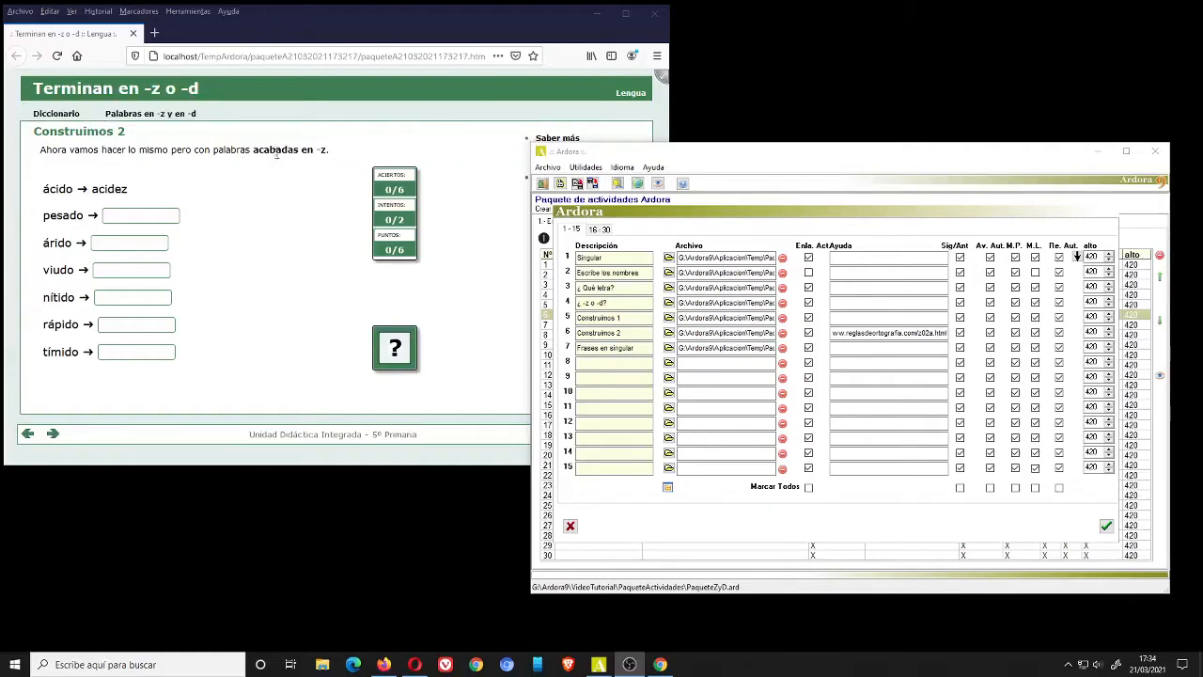
Examine the full help address entered for the Construimos 2 activity from its beginning to its end.
left_click(833, 333)
left_click_drag(831, 334, 951, 338)
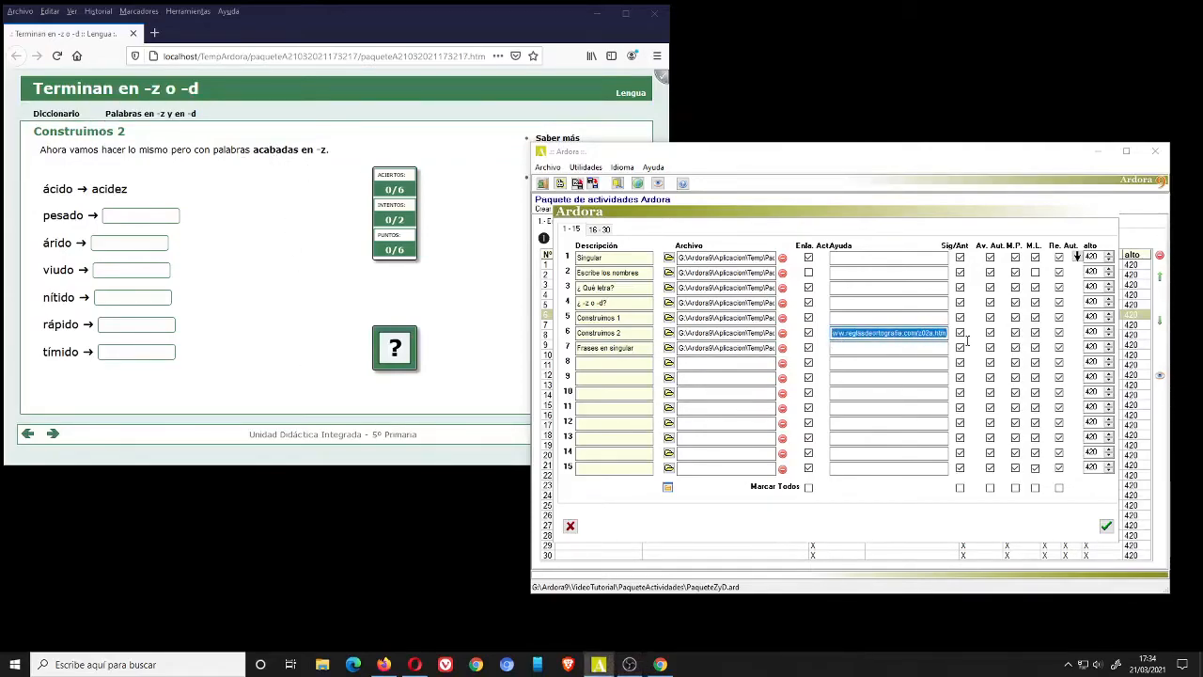
key("End")
key("Home")
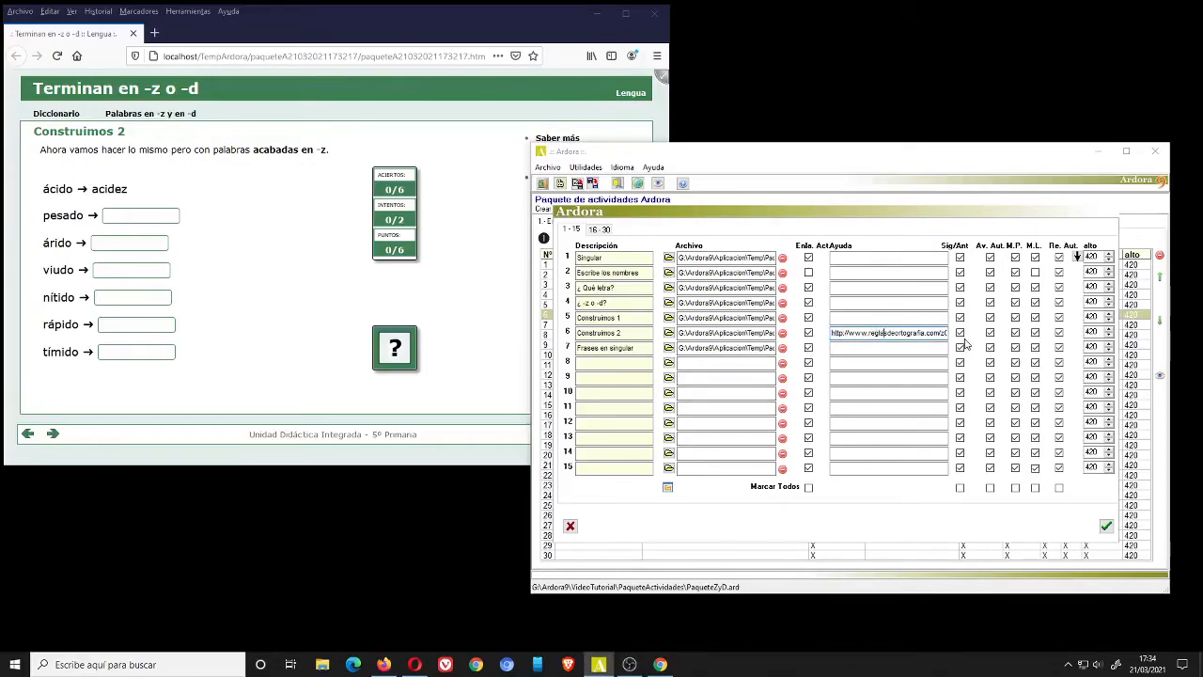
key("End")
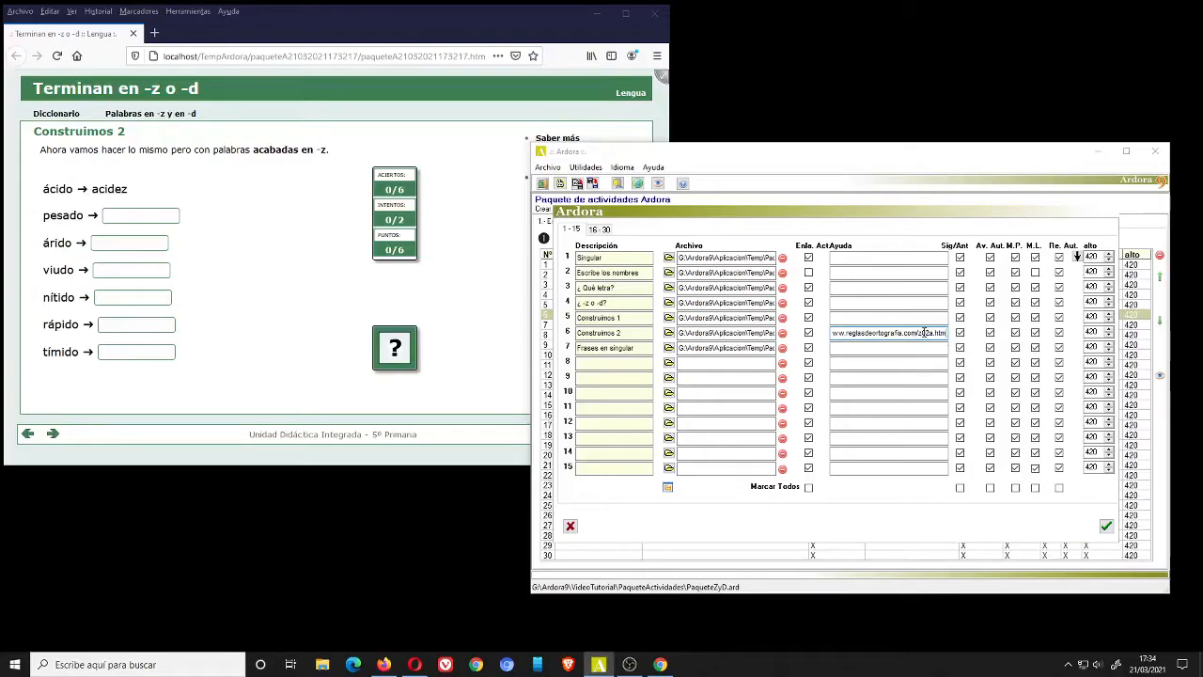
Switch to the browser preview, open the help page of Construimos 2 and close it after viewing.
left_click(437, 17)
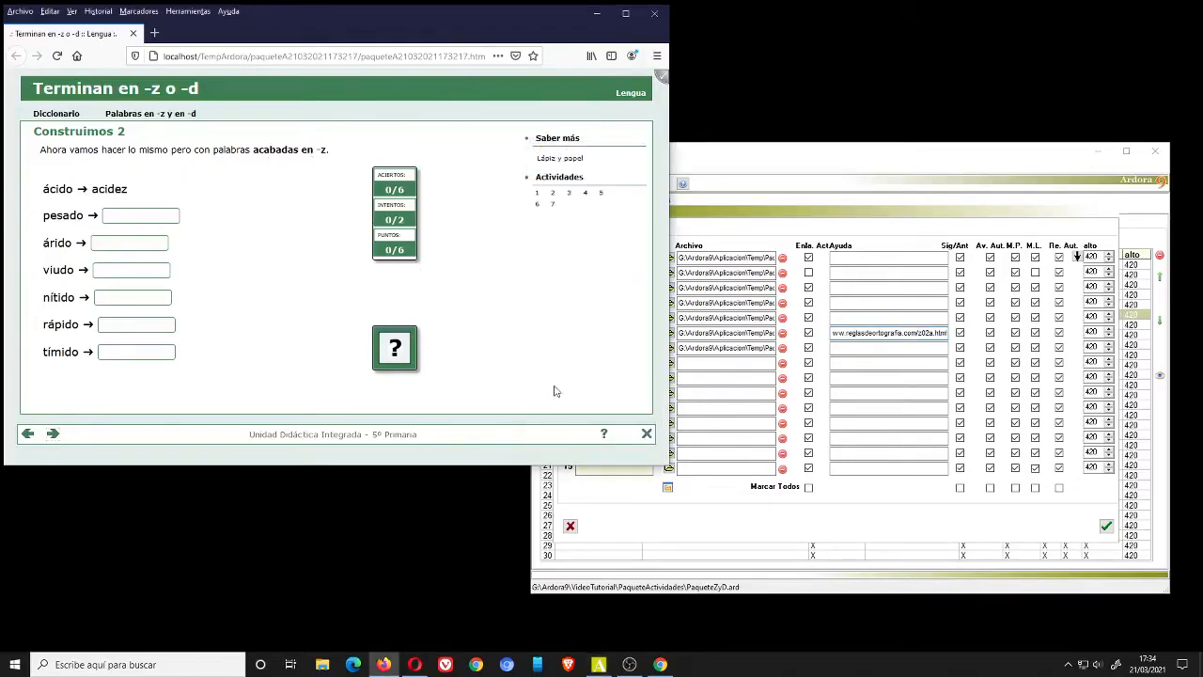
left_click(607, 437)
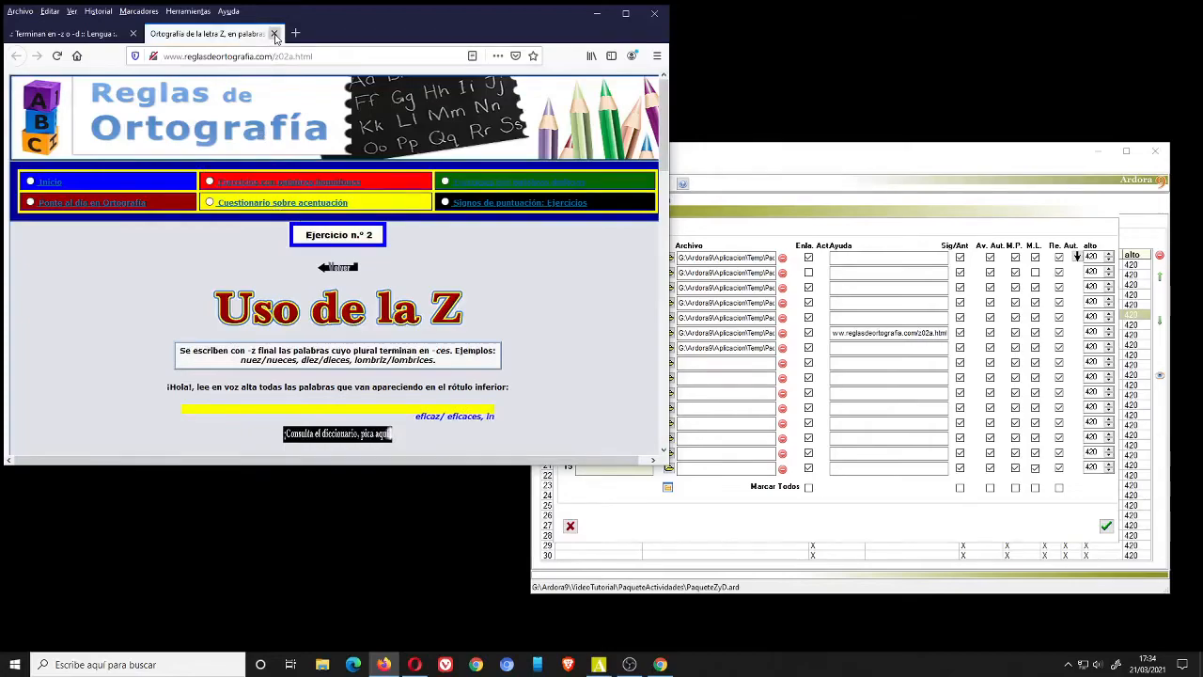
left_click(275, 35)
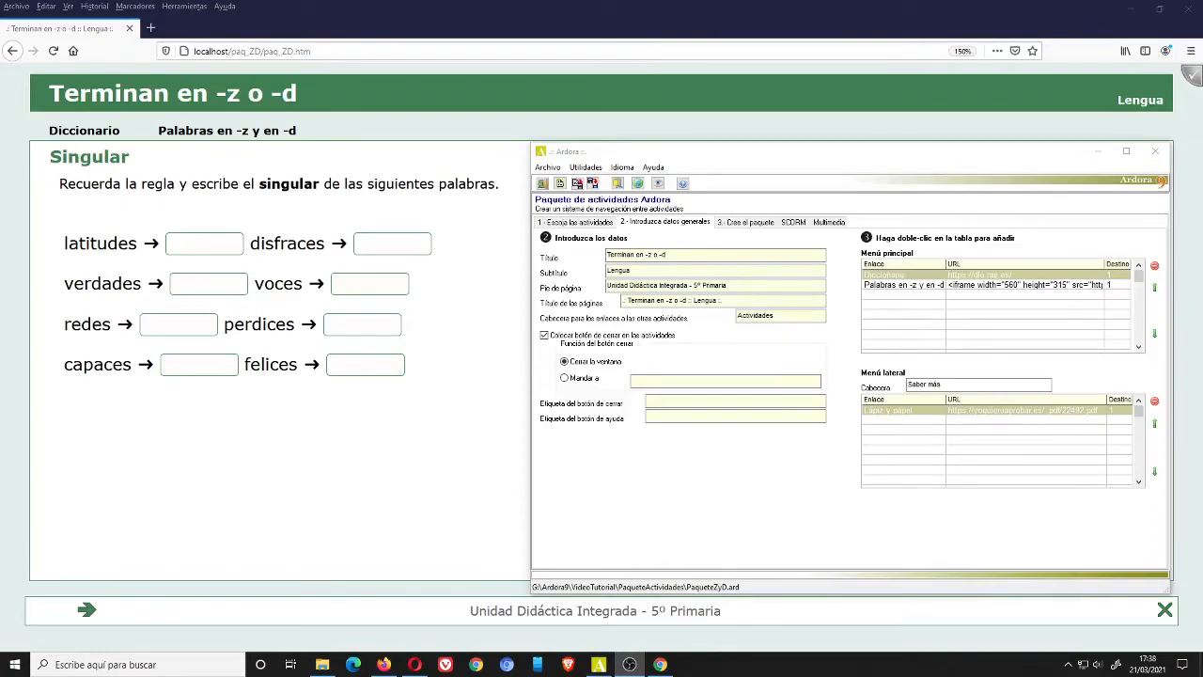
Try the header_ponteLima1.ard theme as the appearance of the package's web page.
left_click(749, 226)
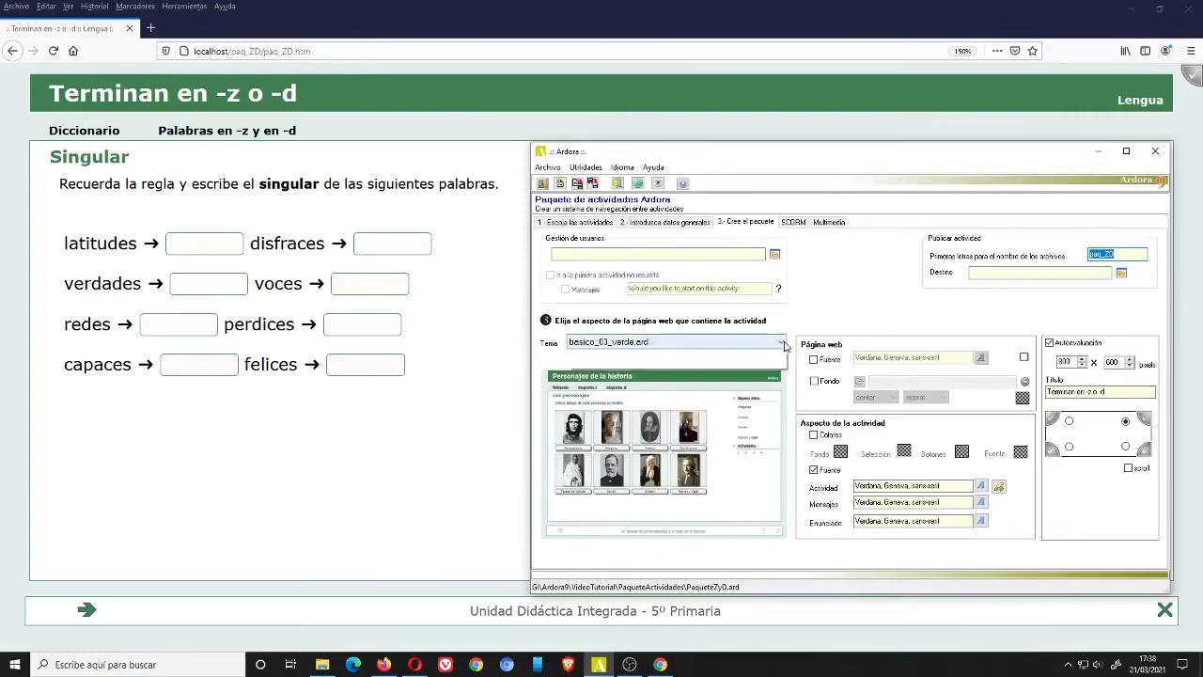
left_click(781, 343)
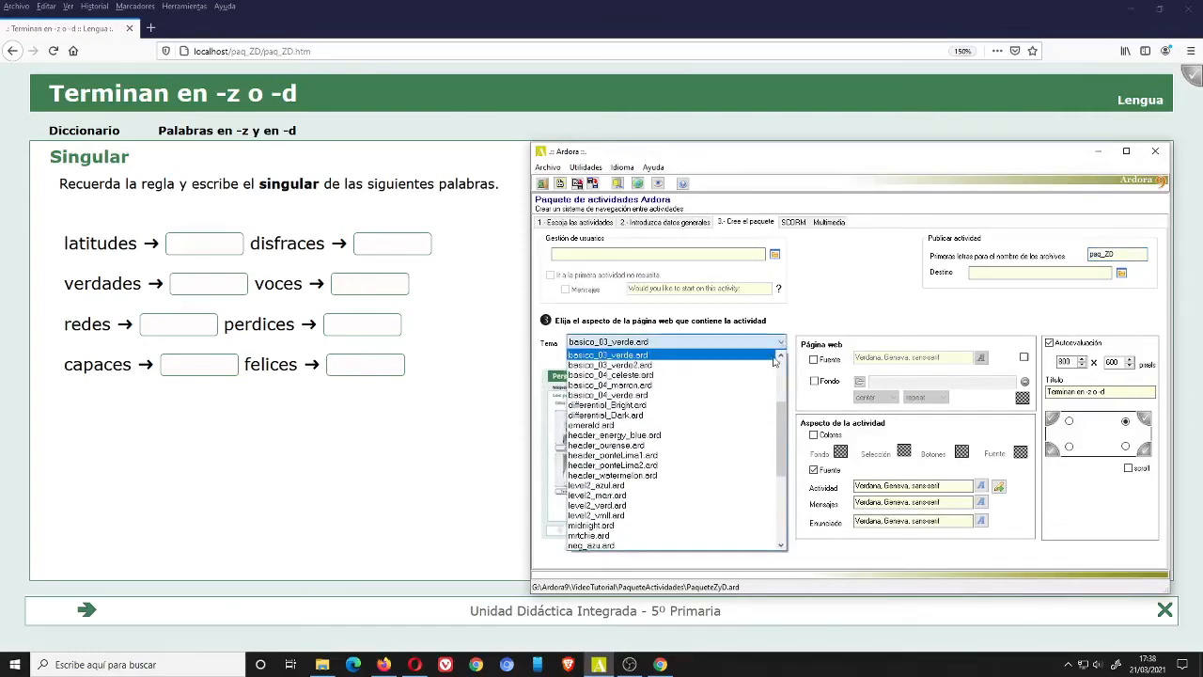
left_click(702, 461)
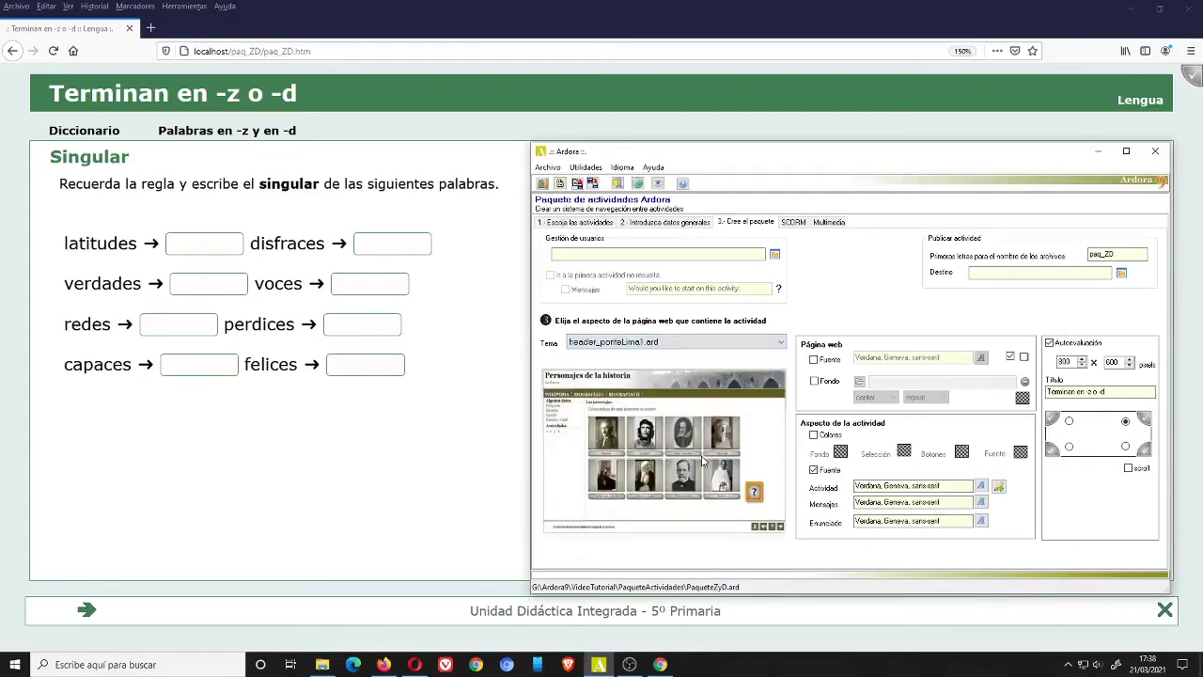
Preview the package with the header_ponteLima1 theme, advance to the third activity and close the preview.
left_click(655, 184)
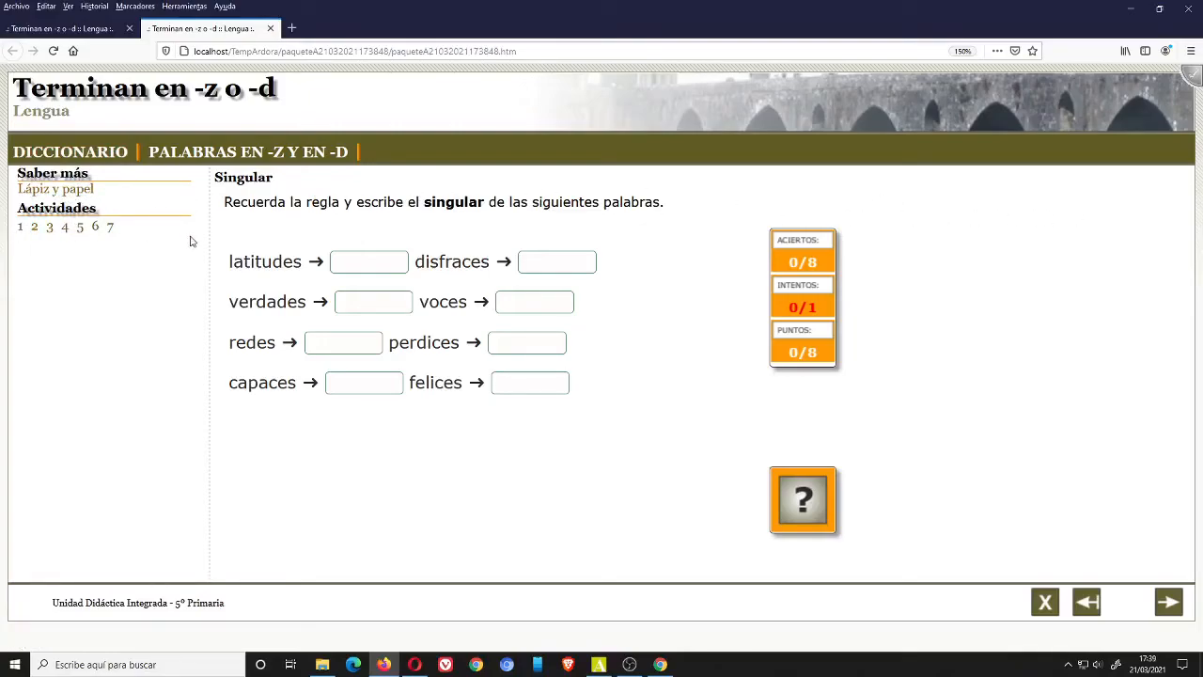
left_click(1168, 602)
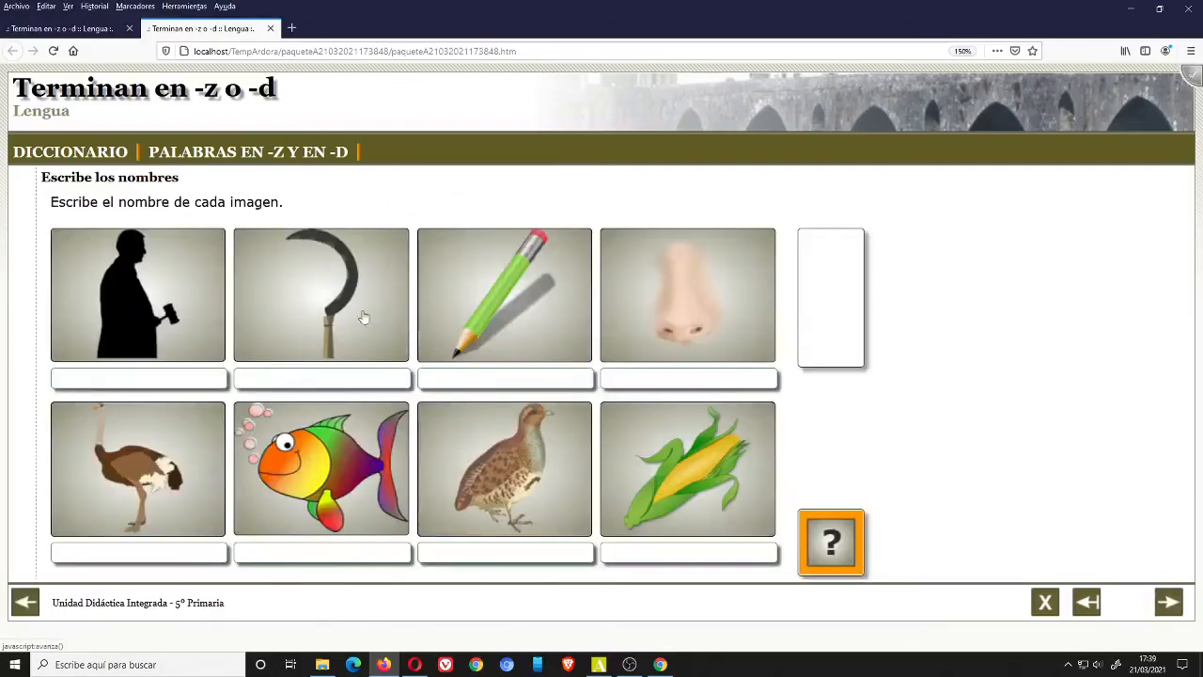
left_click(1168, 601)
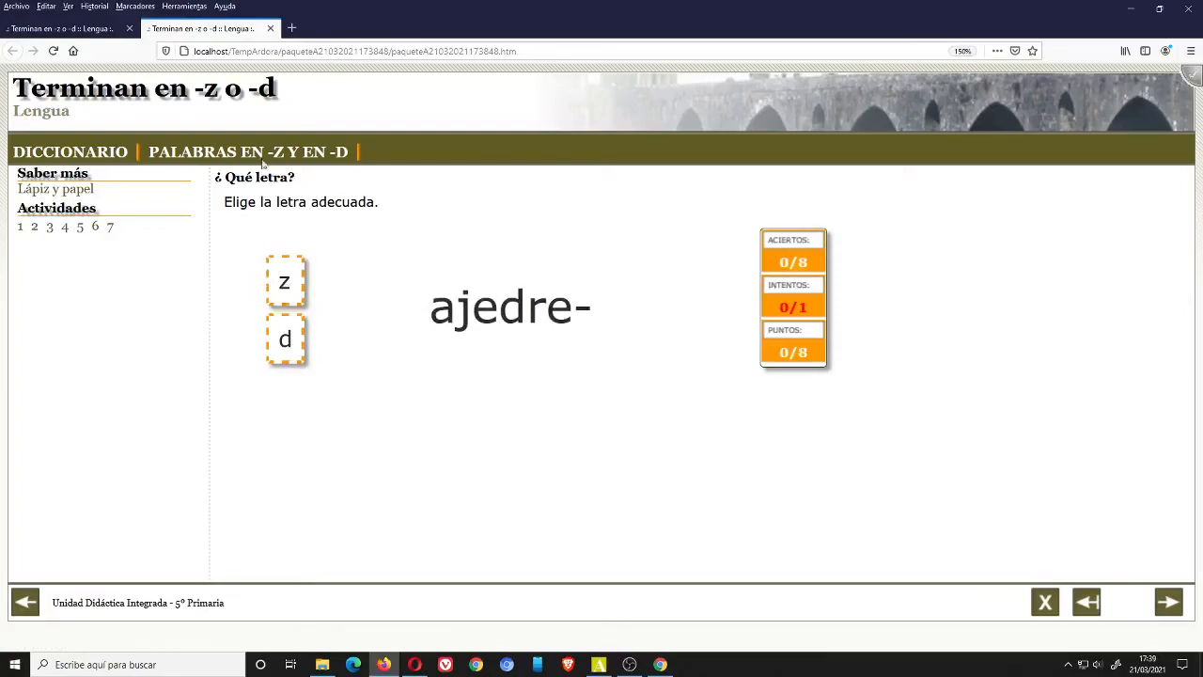
left_click(269, 28)
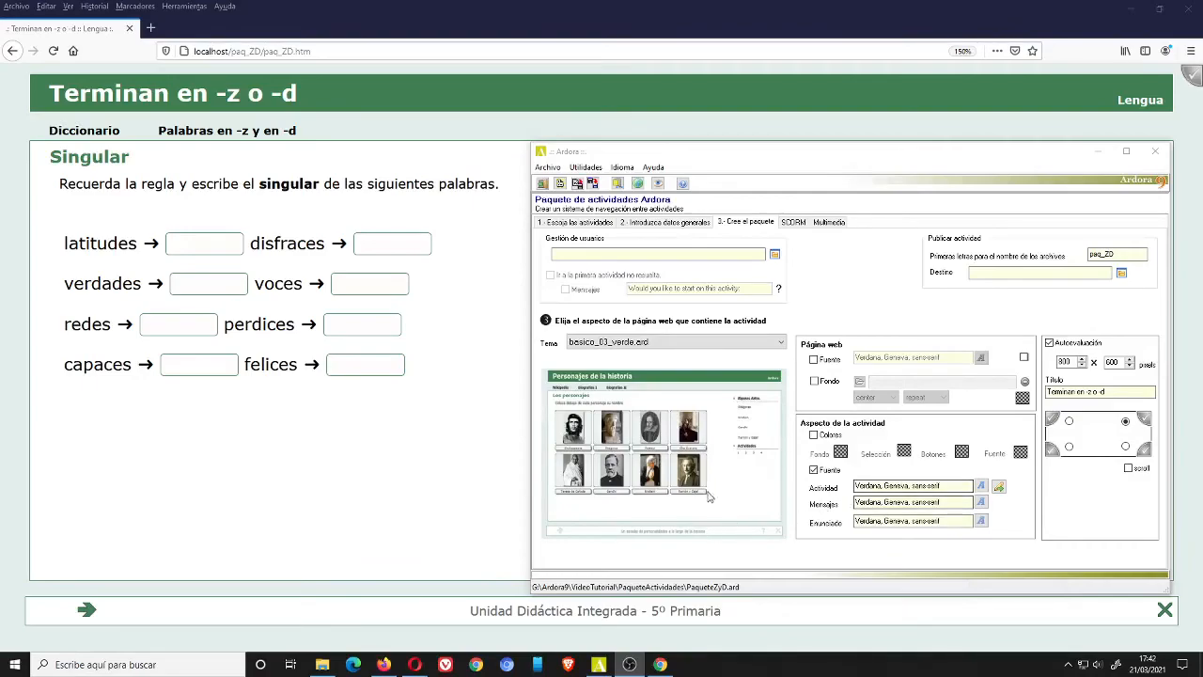
Try enabling the web page's Fuente and Fondo options and the activity's Colores option, and turn each off again.
left_click(814, 360)
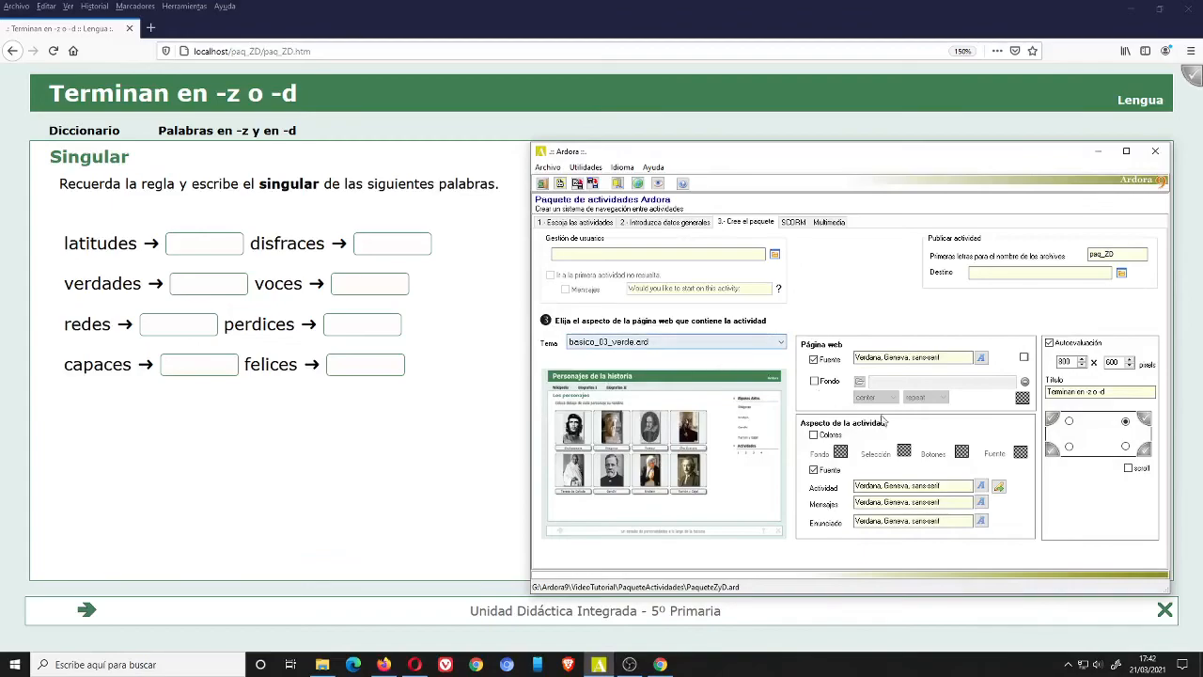
left_click(813, 380)
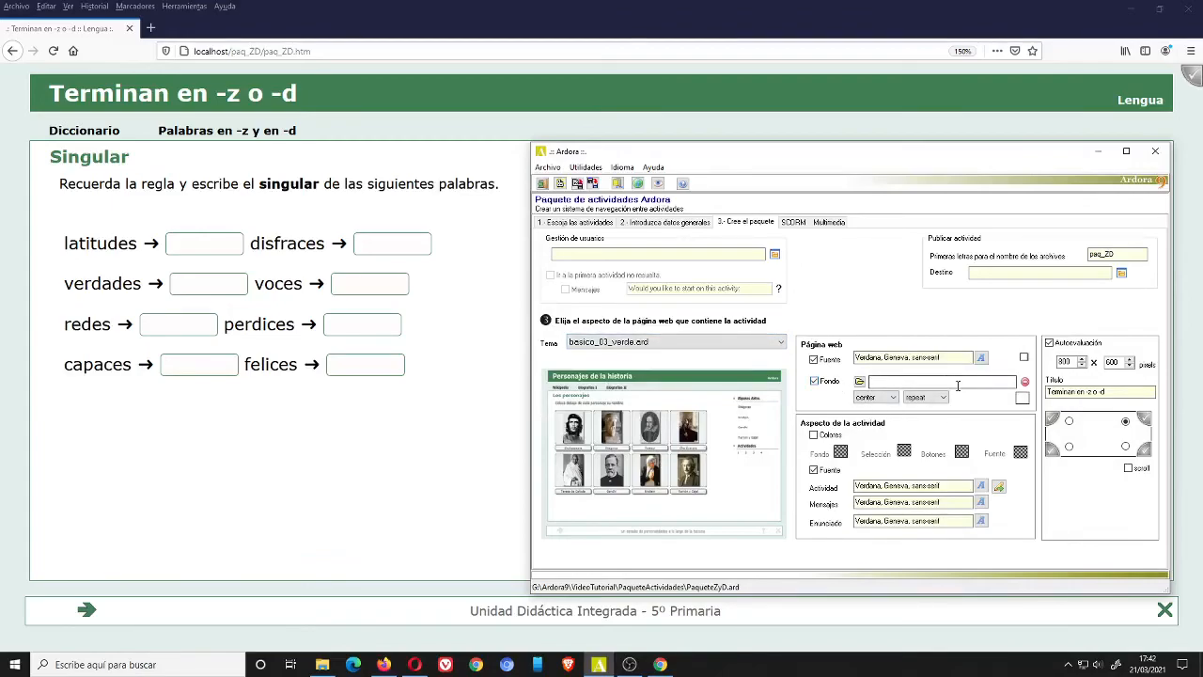
left_click(814, 359)
left_click(814, 381)
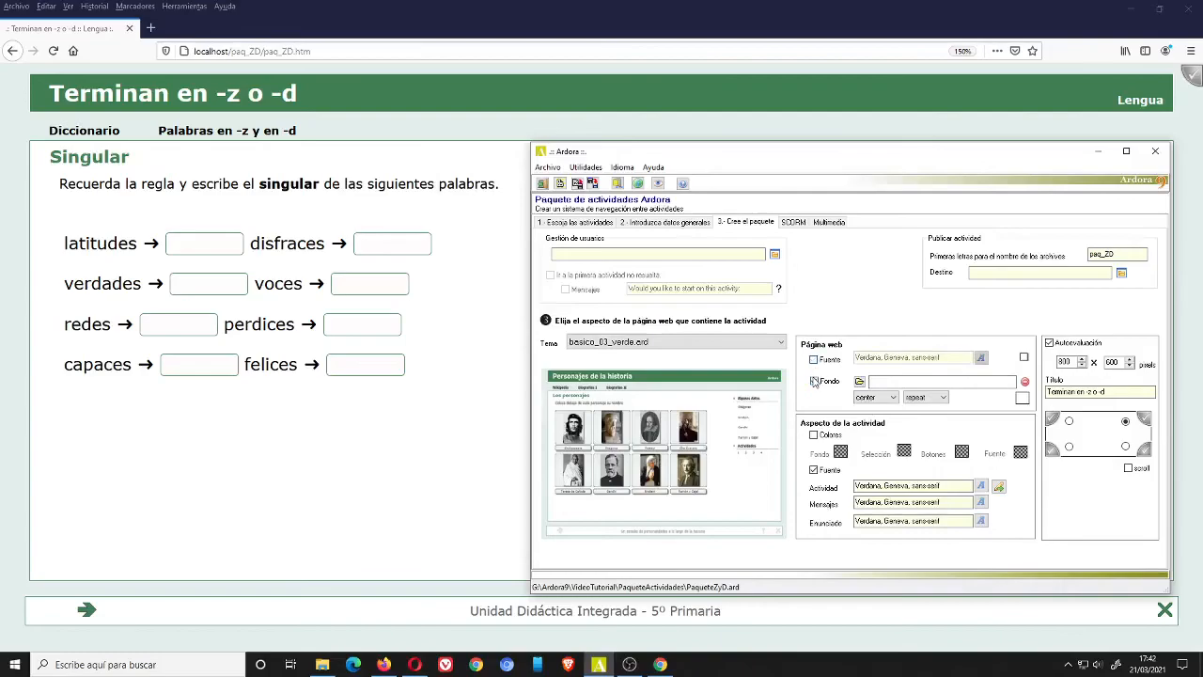
left_click(813, 435)
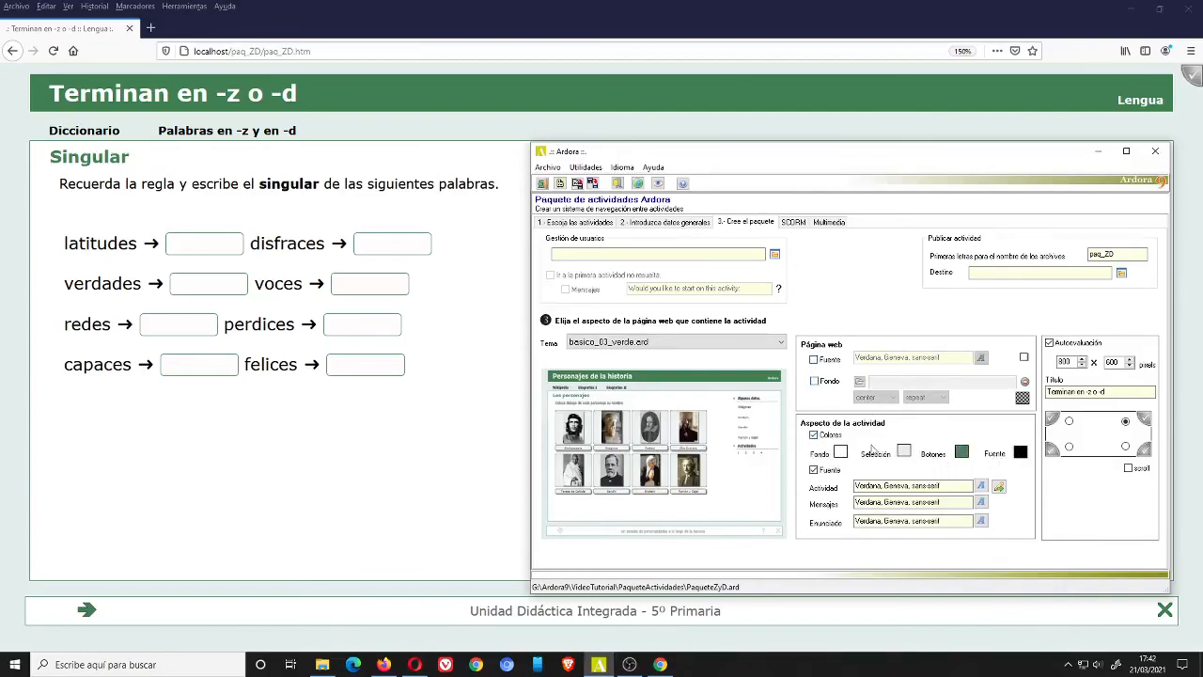
left_click(814, 436)
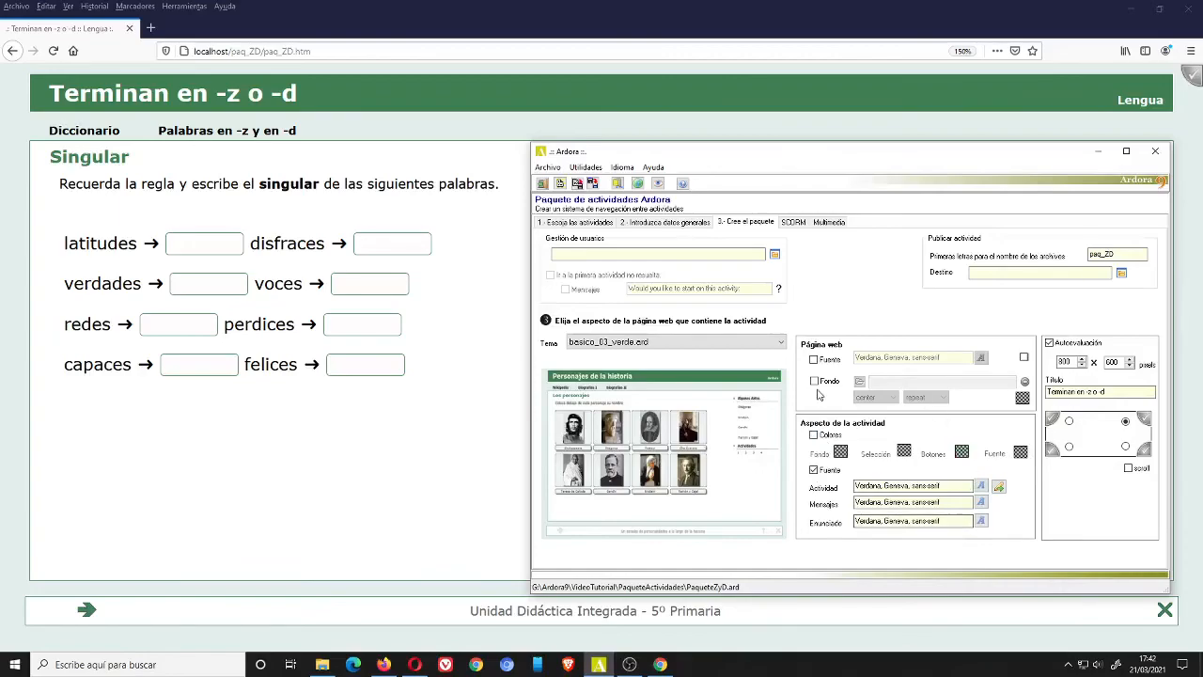